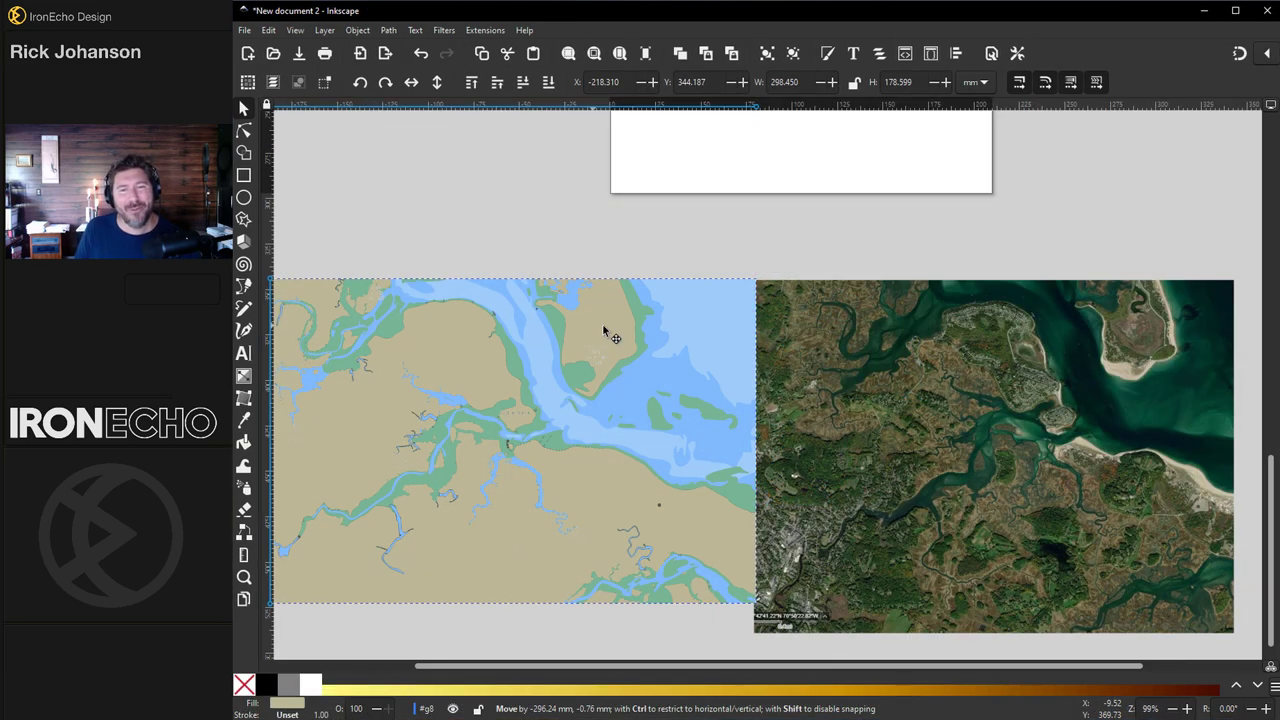
Step: Move the traced chart group onto the satellite image
mouse_move(604, 327)
left_mouse_down()
mouse_move(725, 335)
mouse_move(975, 312)
mouse_move(1133, 327)
left_mouse_up()
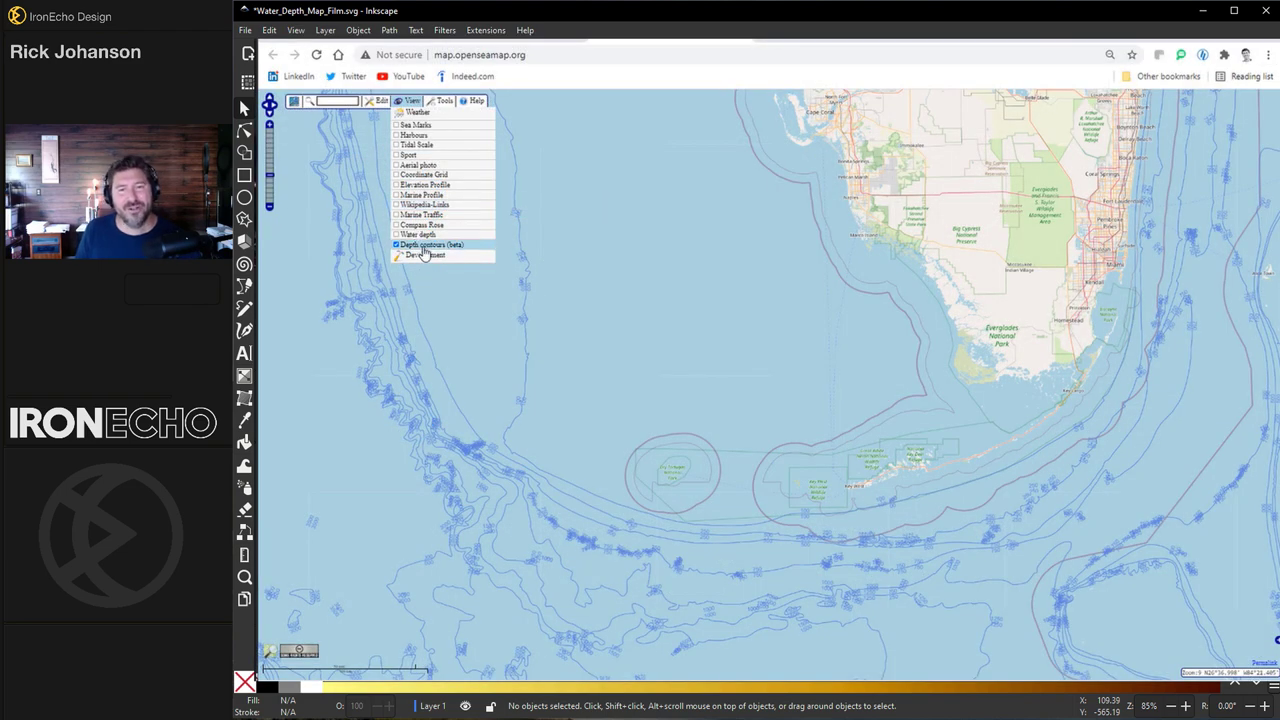
Step: Open the viewer's request screenshot, request map.png, in the Photos viewer
left_click(425, 244)
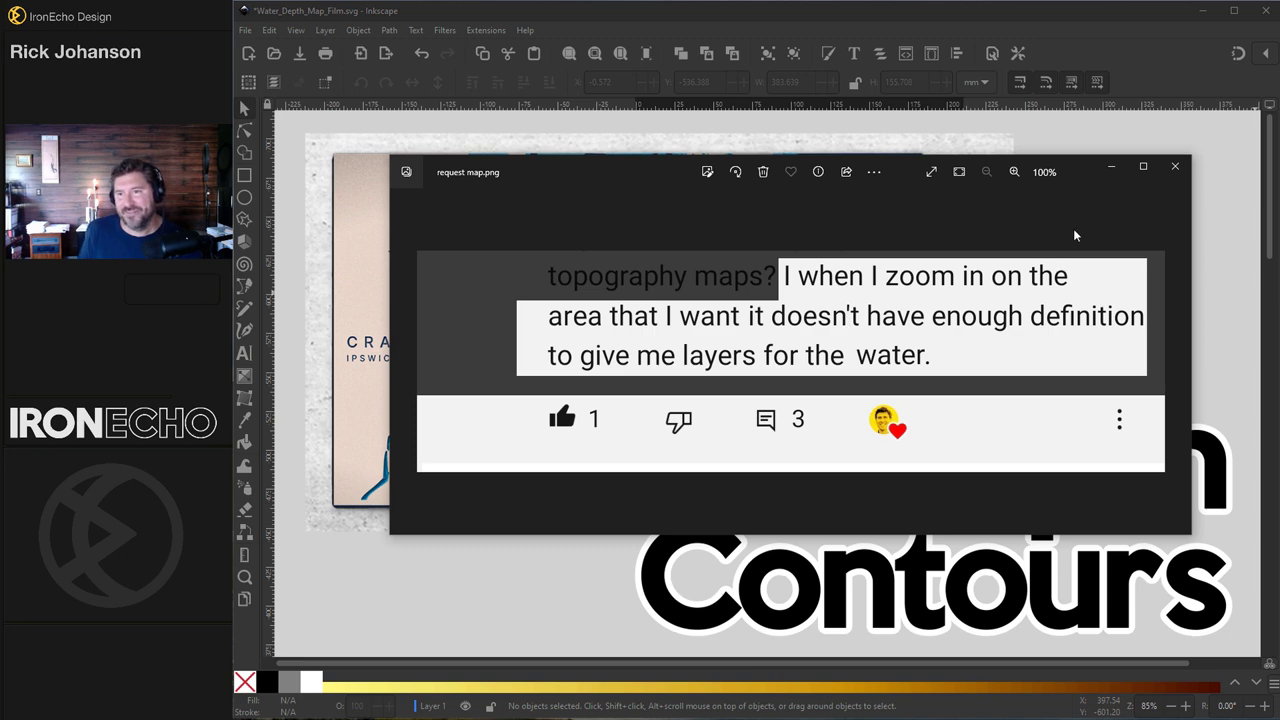
Step: Close the request screenshot to return to the NOAA ENC Viewer chart of the US
left_click(1109, 172)
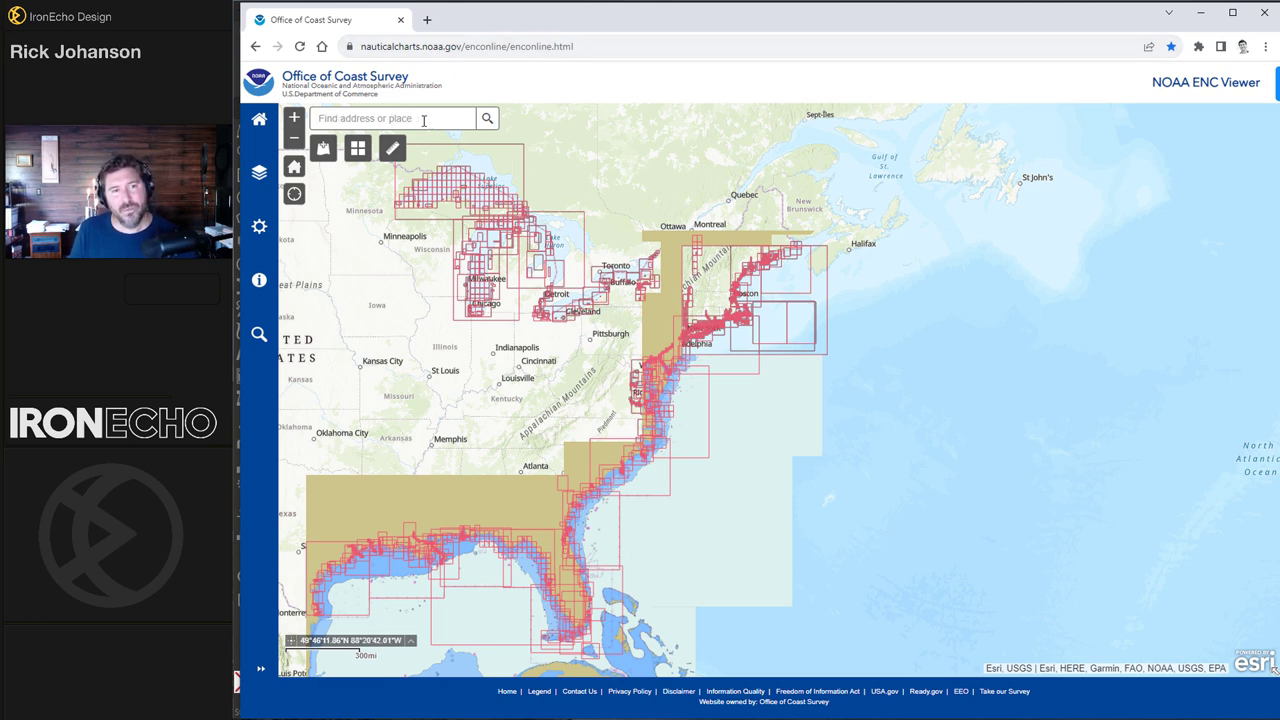
Step: Zoom and pan the NOAA chart to Plum Island Sound and the Ipswich River estuary
scroll(793, 320, "up", 4)
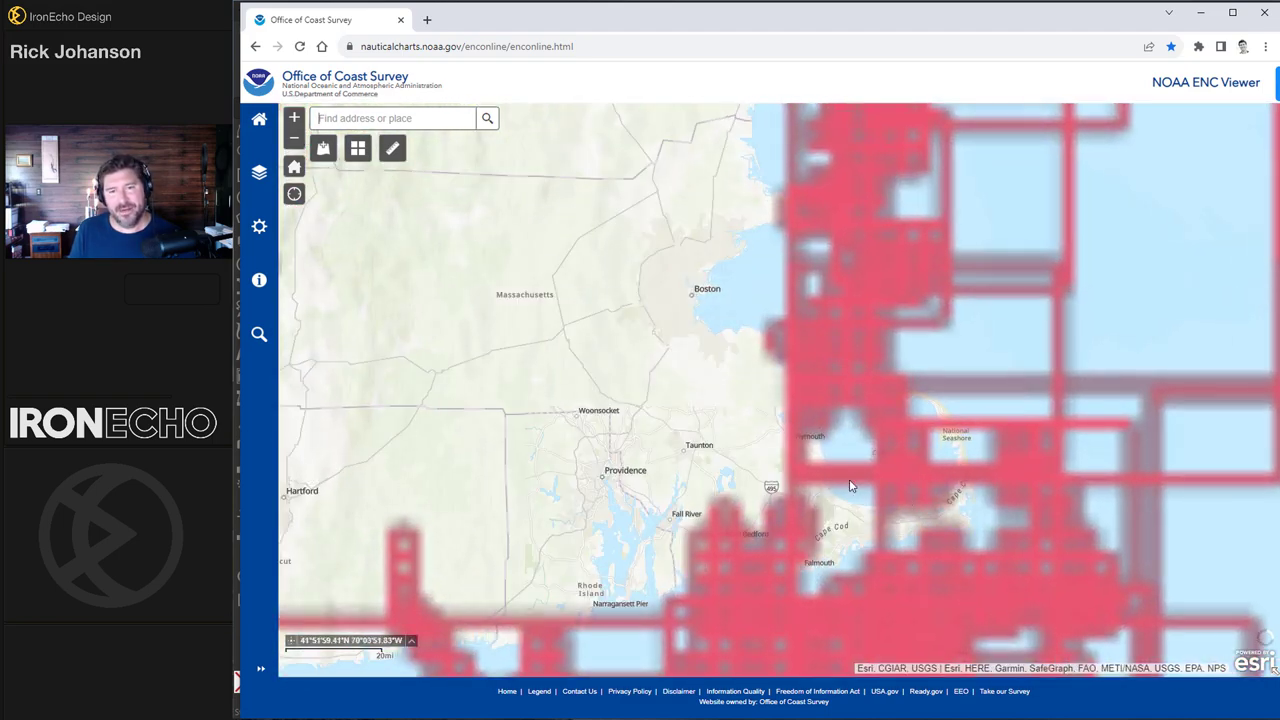
scroll(753, 180, "up", 4)
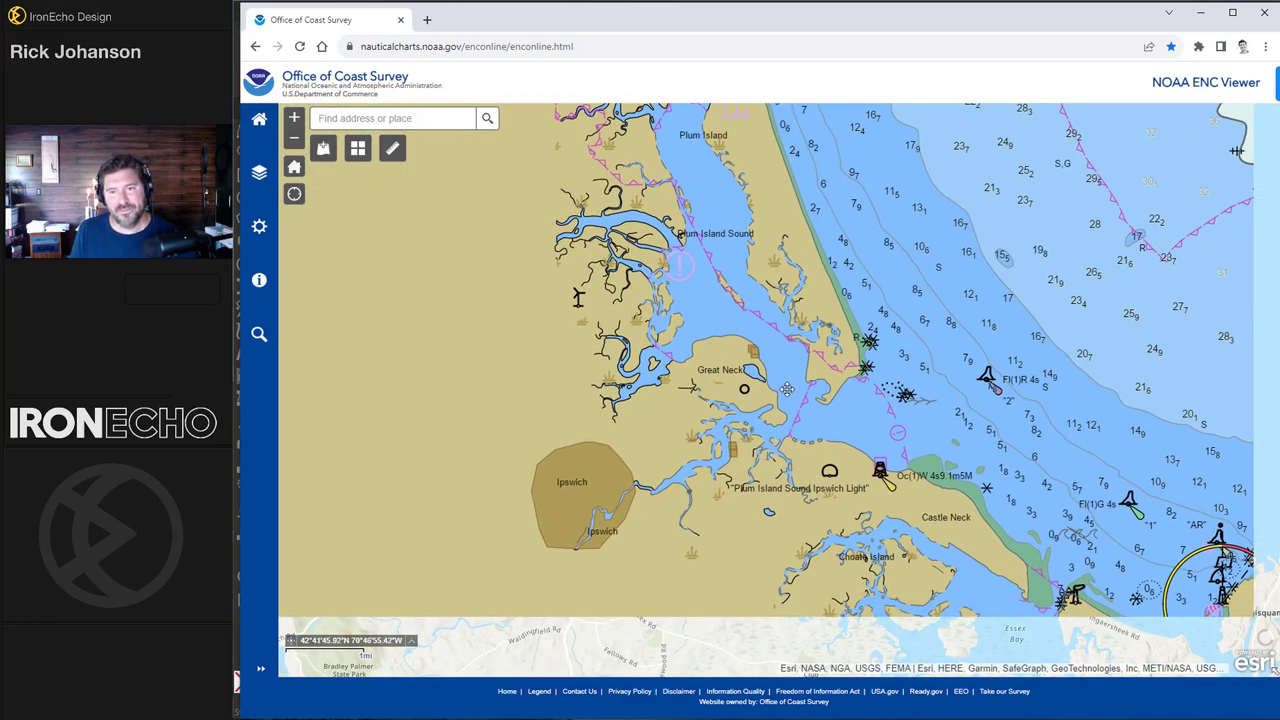
left_click_drag(741, 408, 688, 388)
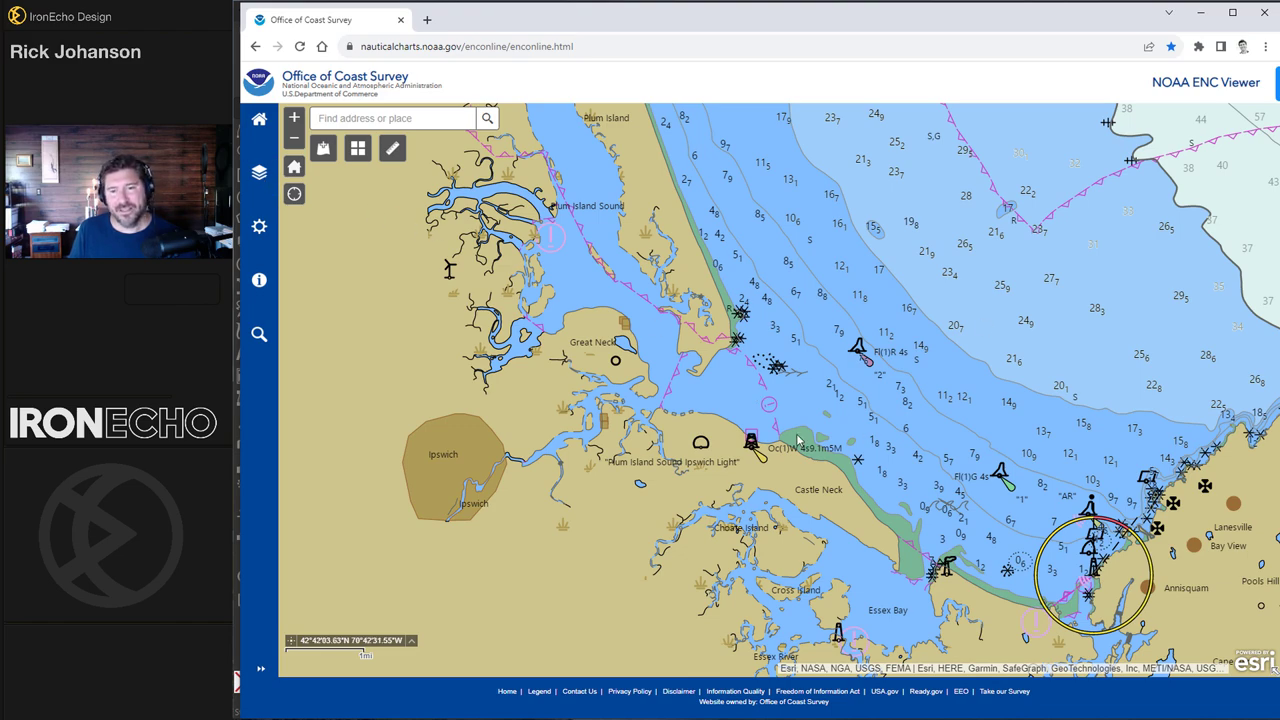
scroll(802, 448, "up", 2)
scroll(802, 448, "down", 2)
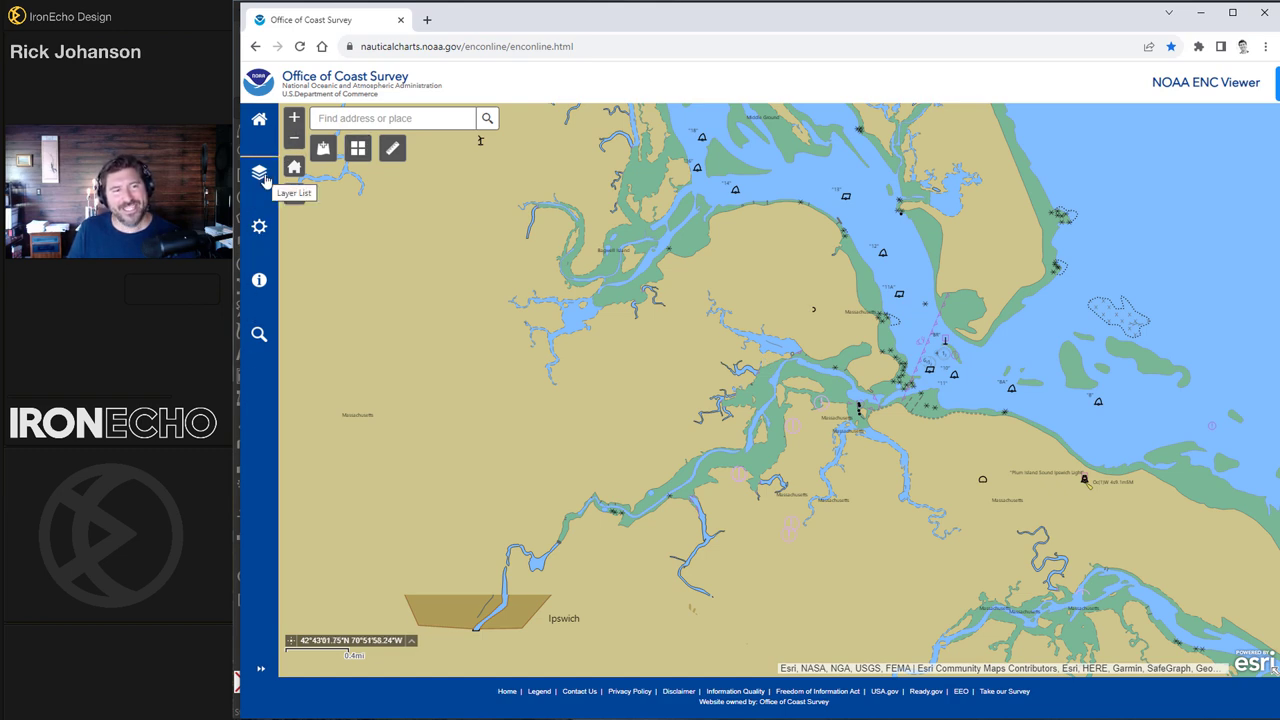
Step: Hide every chart layer in the Layer List except Natural features and Depths
left_click(262, 176)
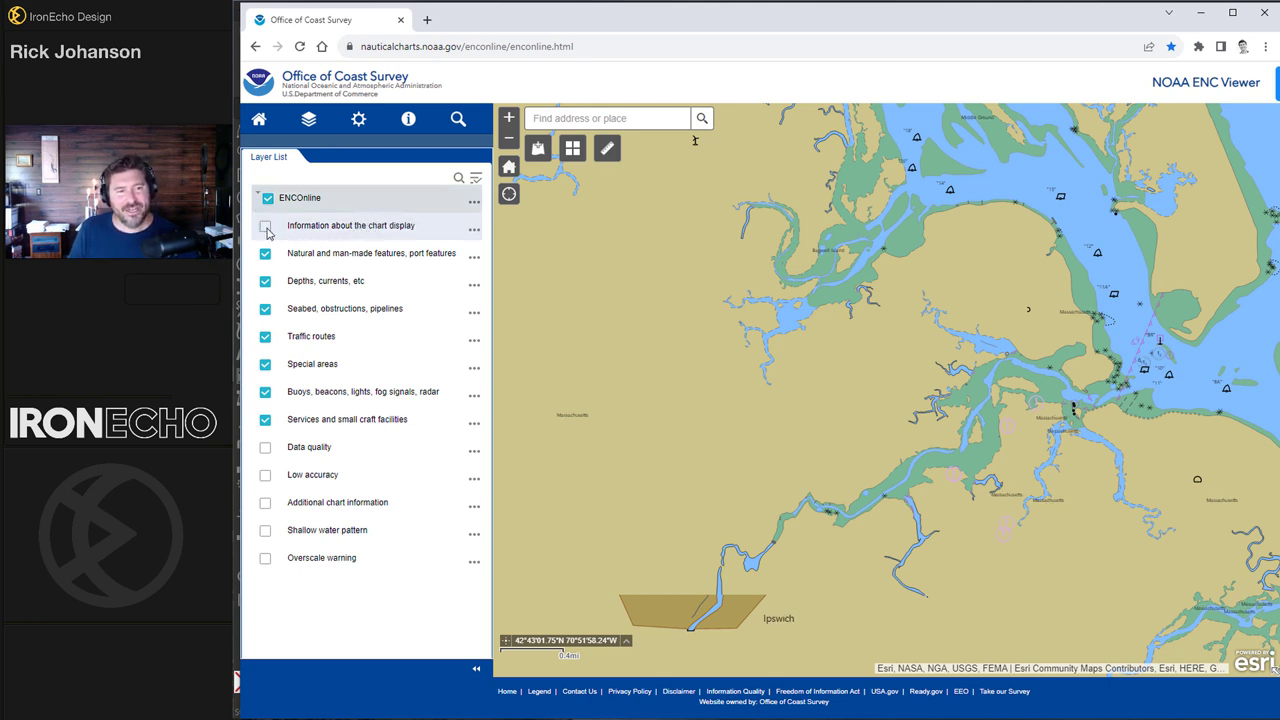
left_click(266, 228)
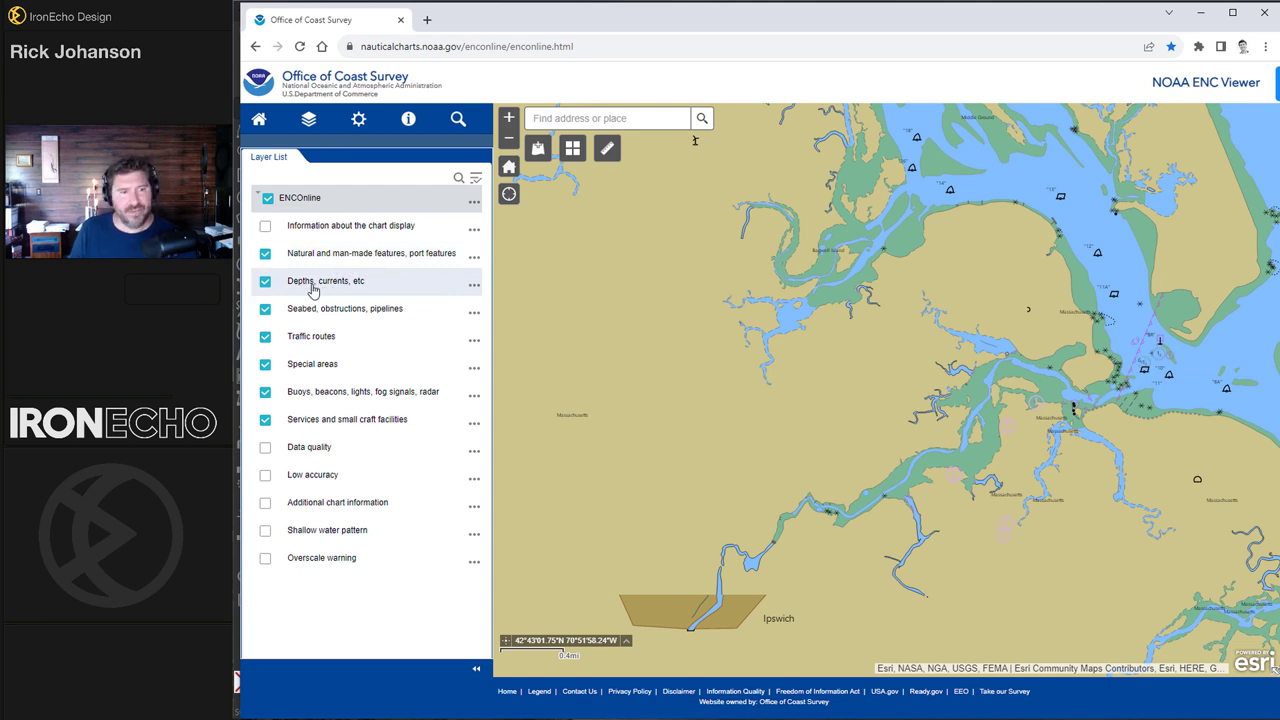
left_click(266, 310)
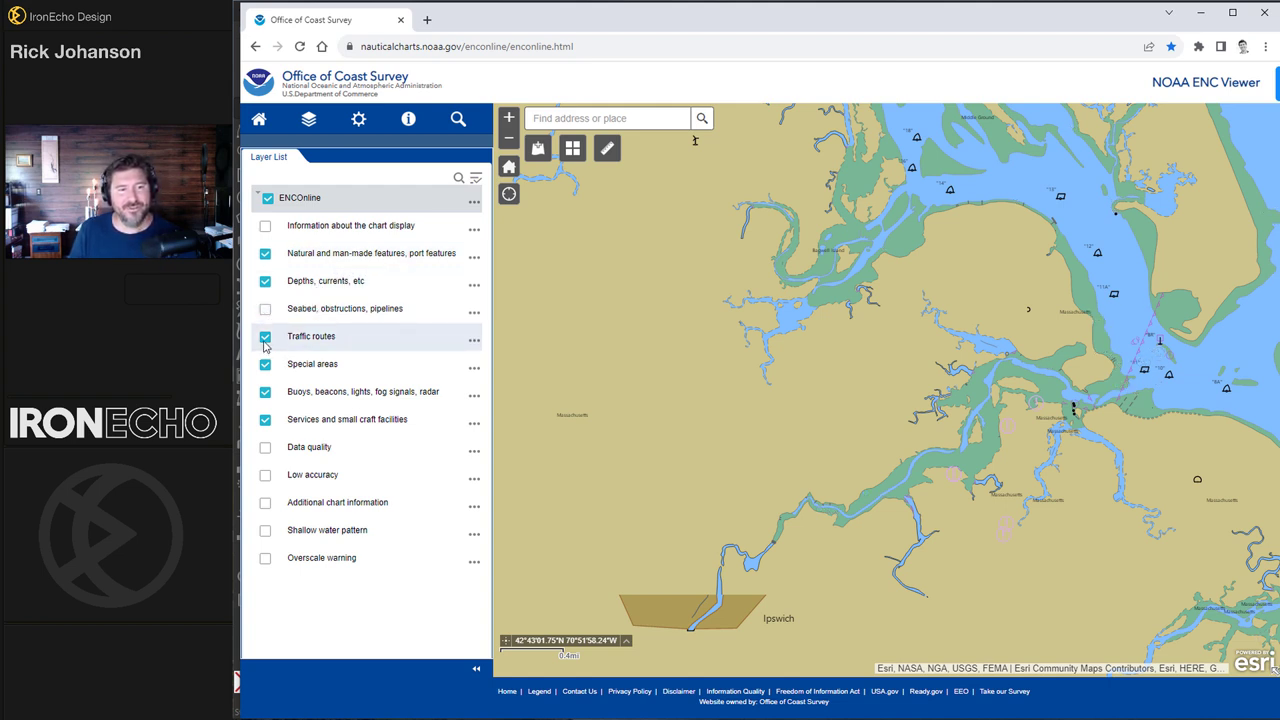
left_click(265, 338)
left_click(265, 366)
left_click(265, 393)
left_click(266, 422)
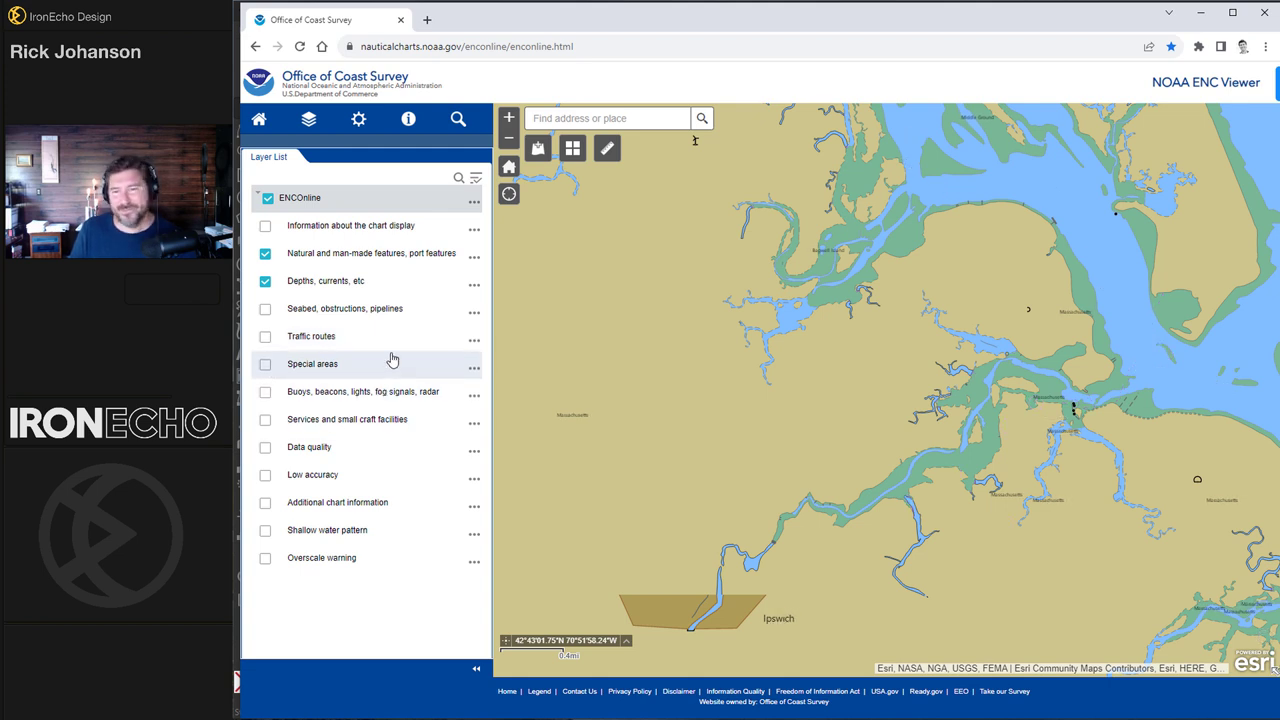
Step: Set the ENCOnline chart layer's transparency to 100%
left_click(476, 204)
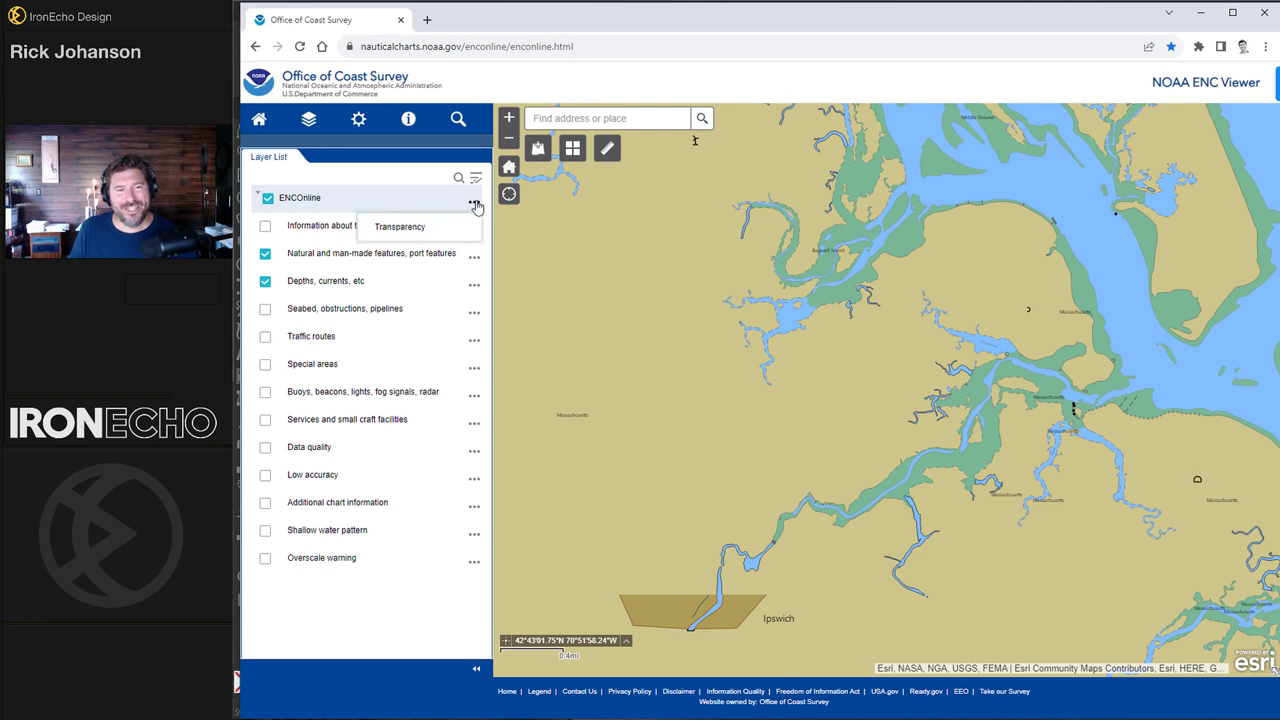
left_click(397, 228)
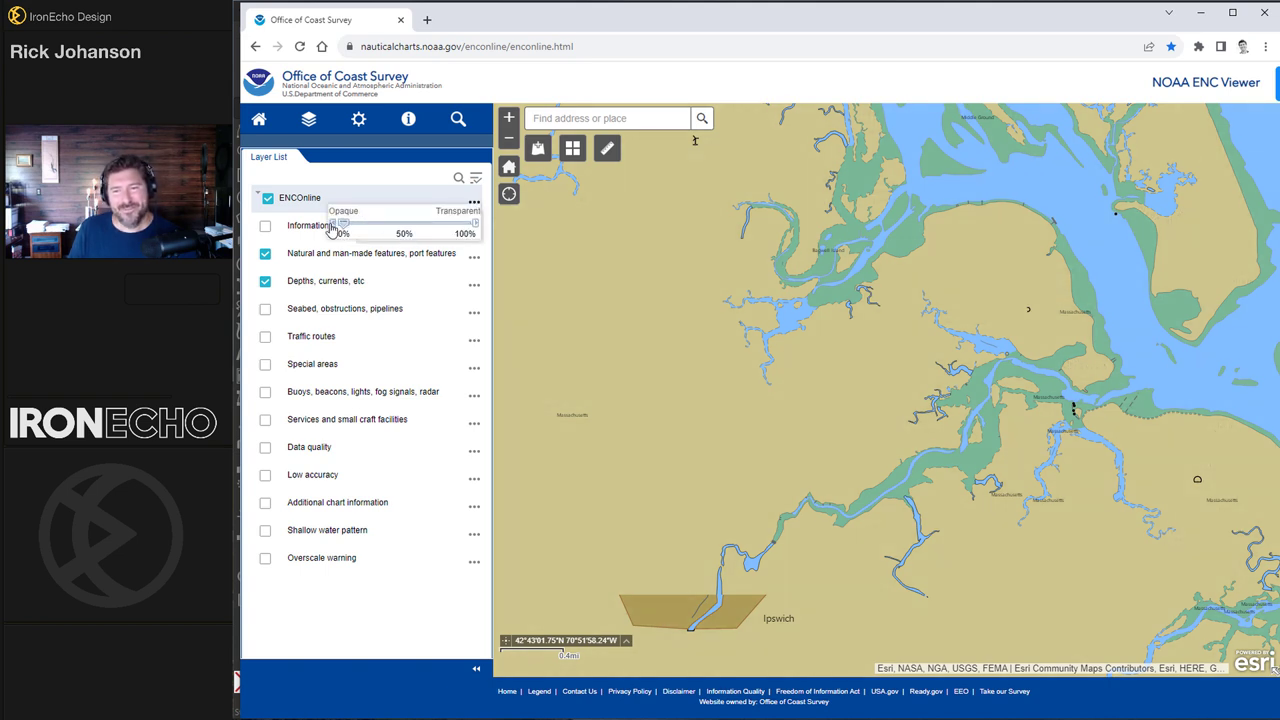
left_click_drag(334, 229, 440, 225)
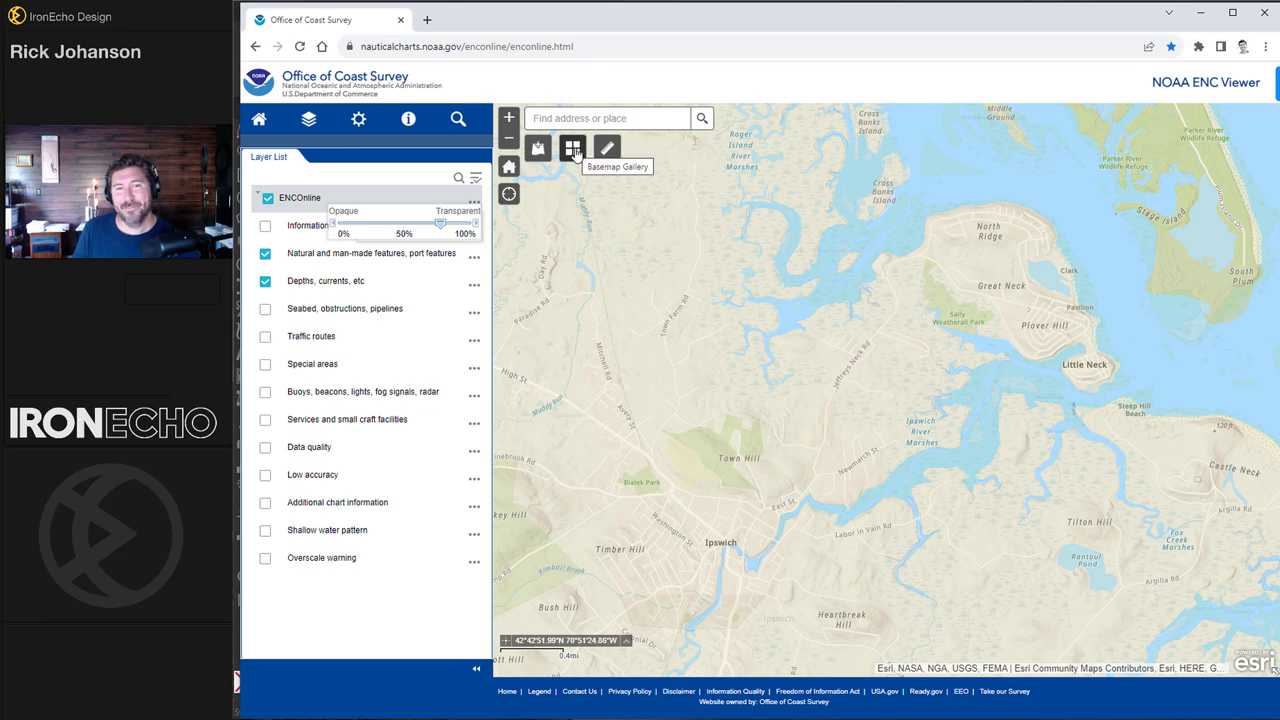
Step: Switch the basemap to satellite Imagery and make the chart layer nearly opaque again
left_click(573, 149)
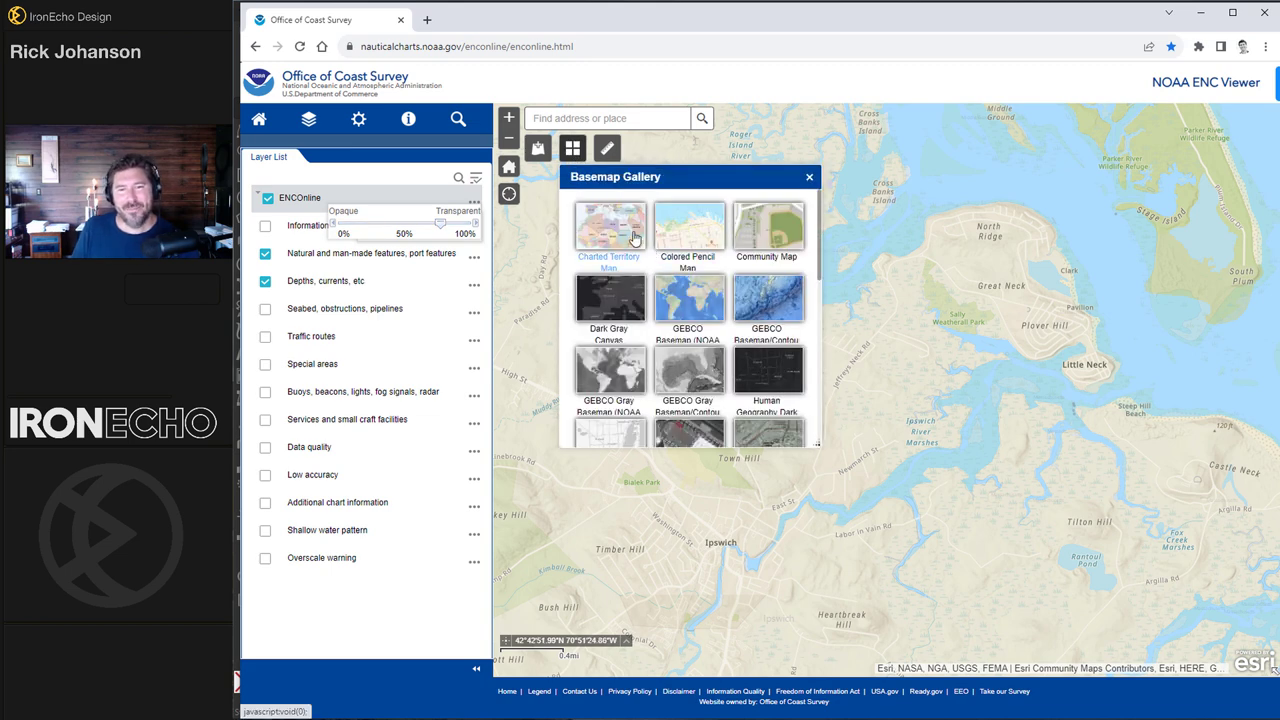
scroll(724, 300, "down", 3)
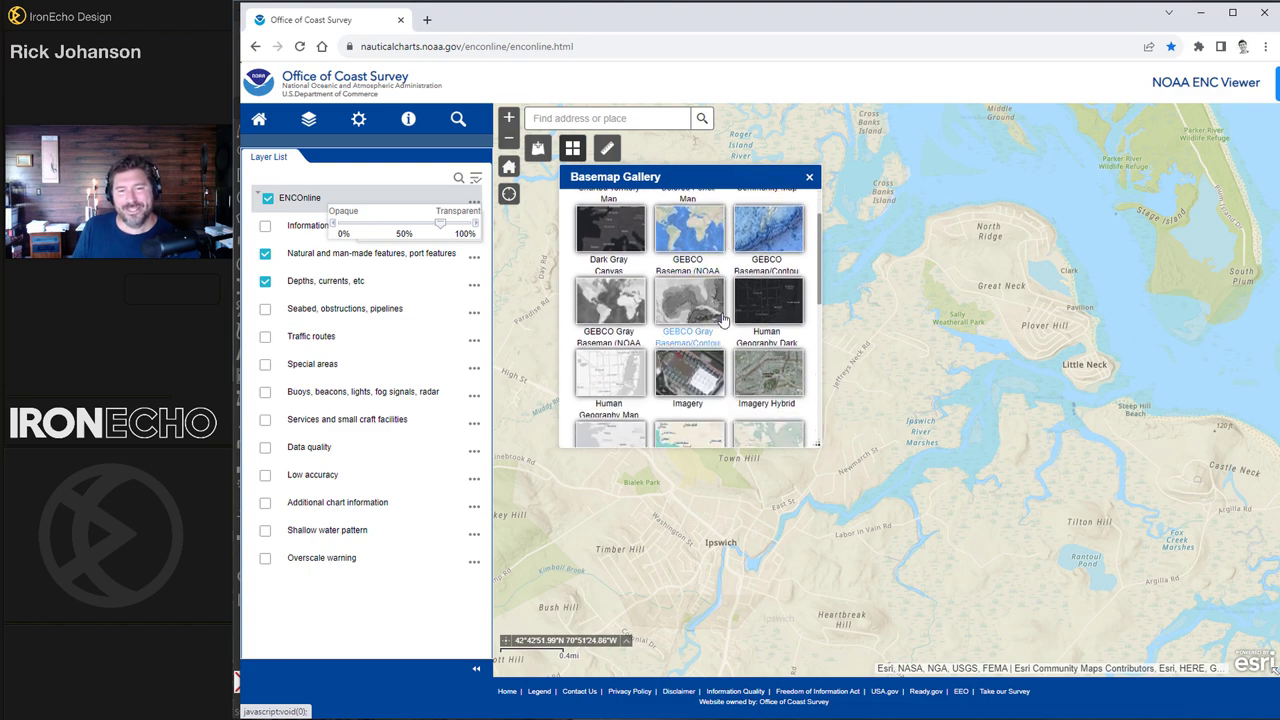
left_click(713, 383)
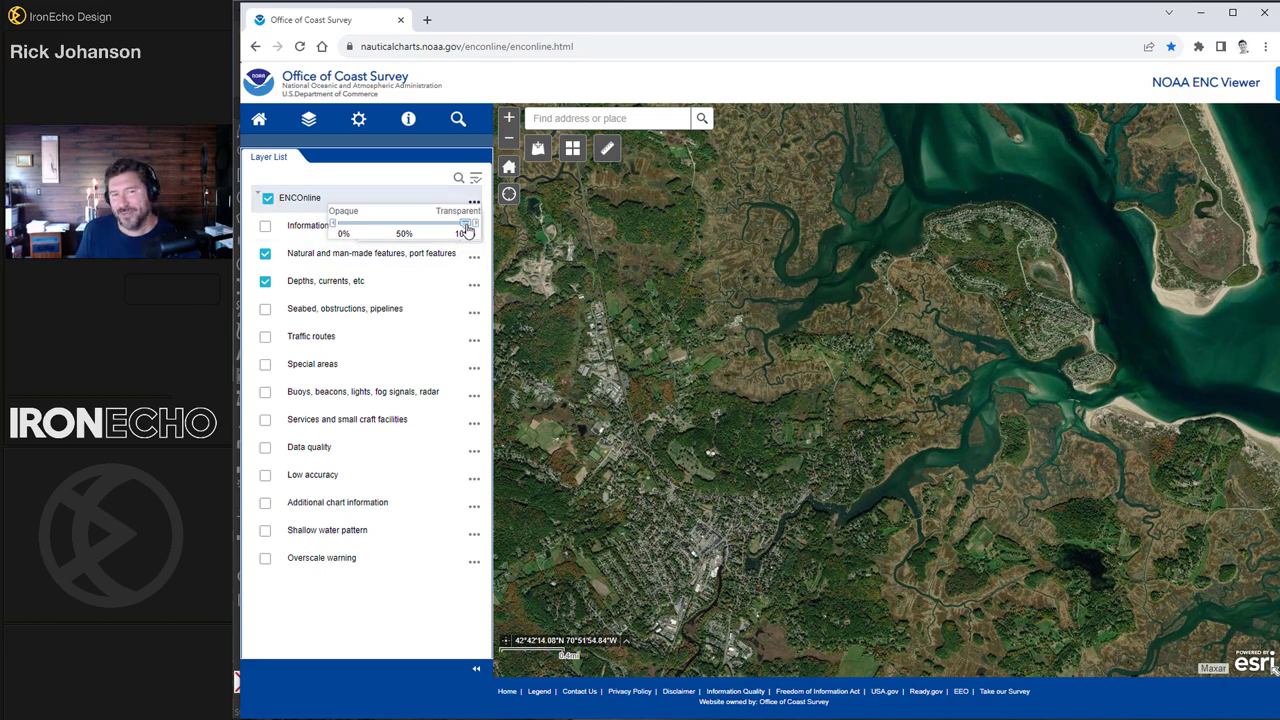
left_click_drag(463, 229, 340, 228)
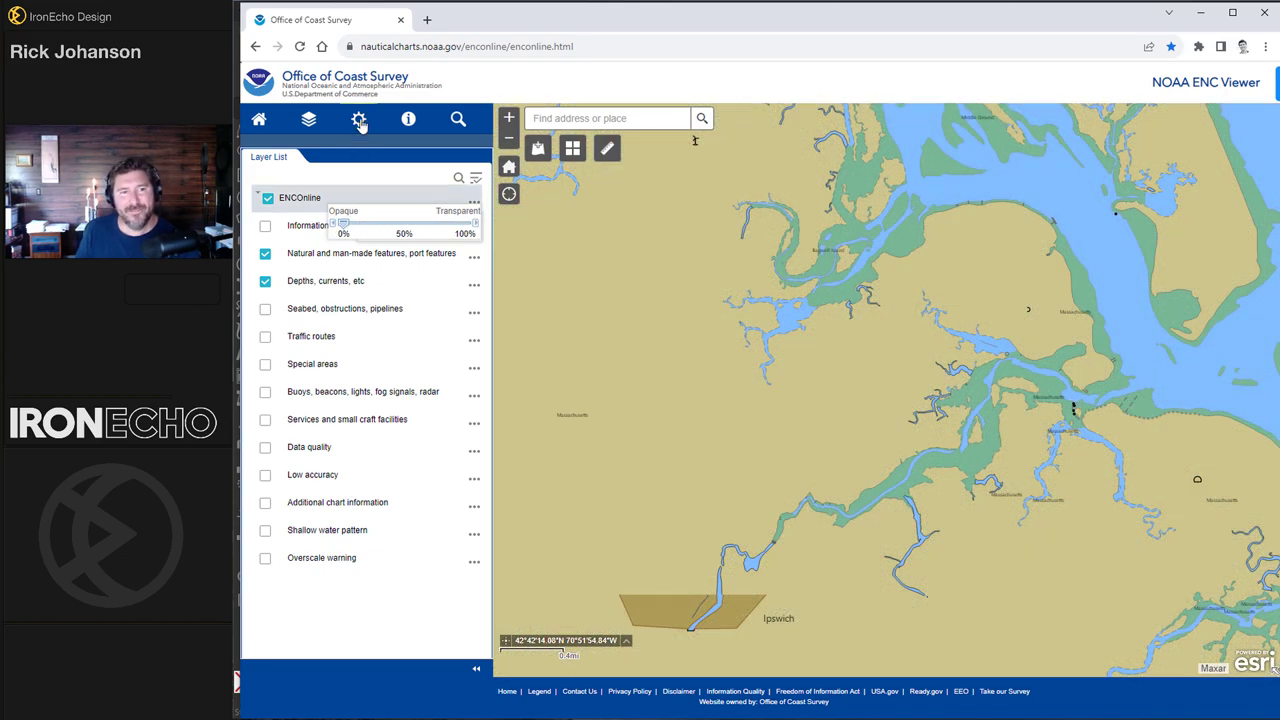
Step: Change the Shallow Contour from 10 to 1 in Maritime Display Properties and apply
left_click(359, 121)
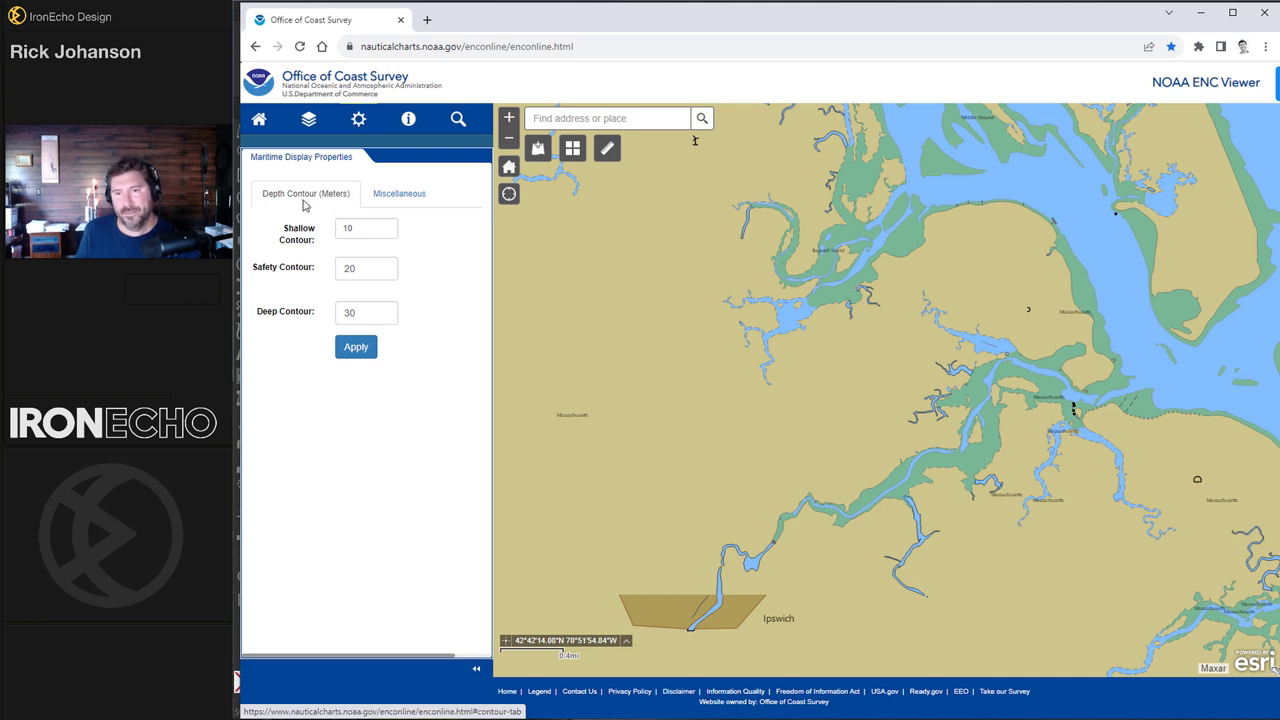
left_click_drag(933, 354, 882, 362)
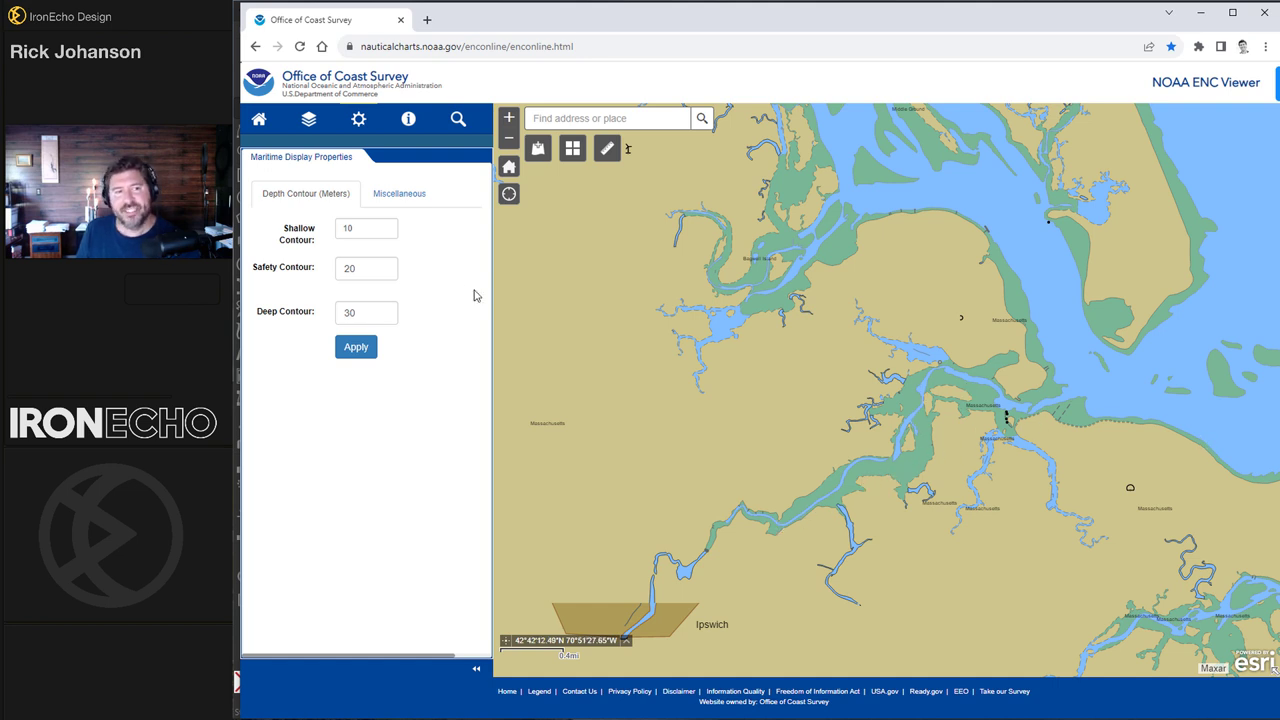
double_click(359, 230)
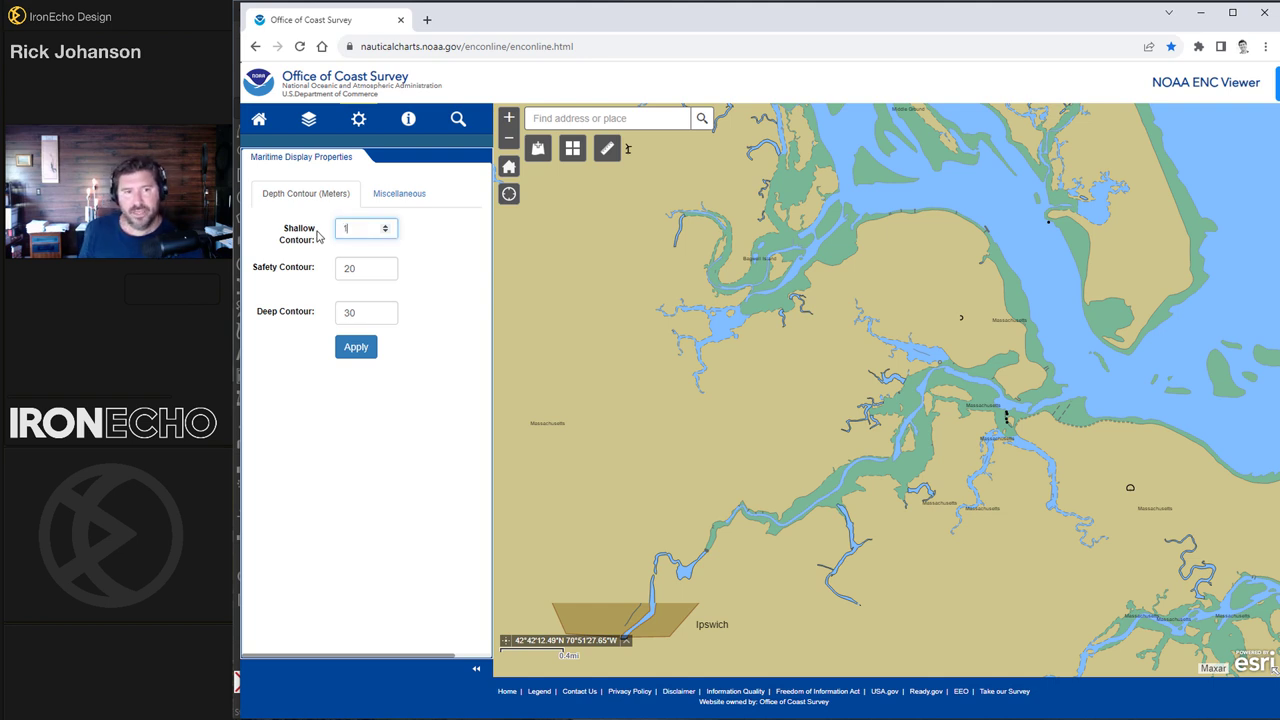
left_click(356, 348)
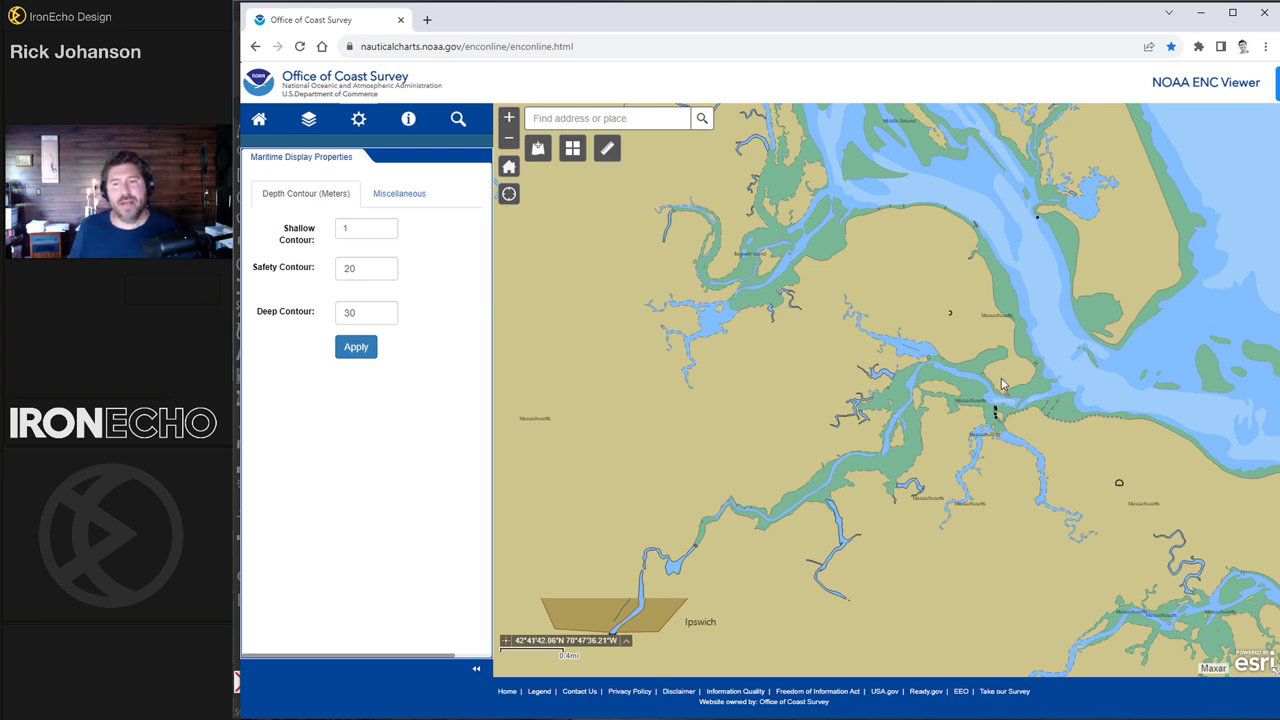
Step: Hide the STANDARD and OTHER display categories, leaving two-colour depth shades off
left_click(408, 198)
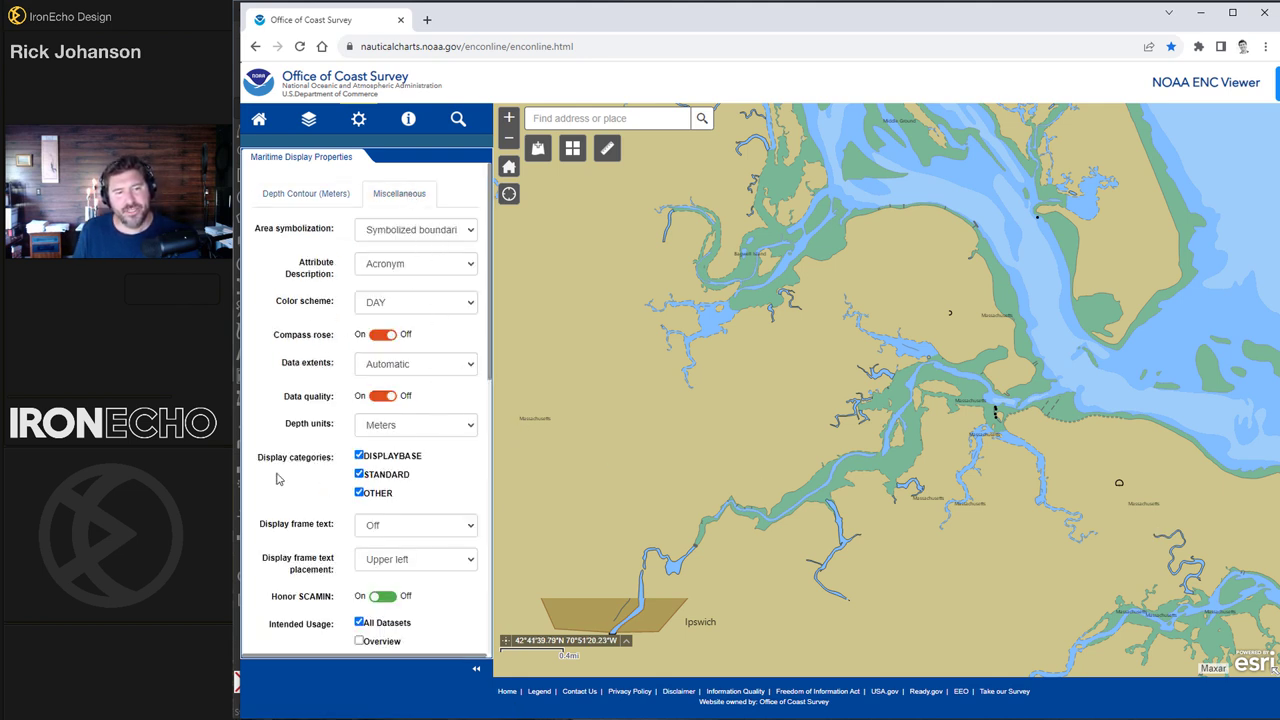
left_click(360, 476)
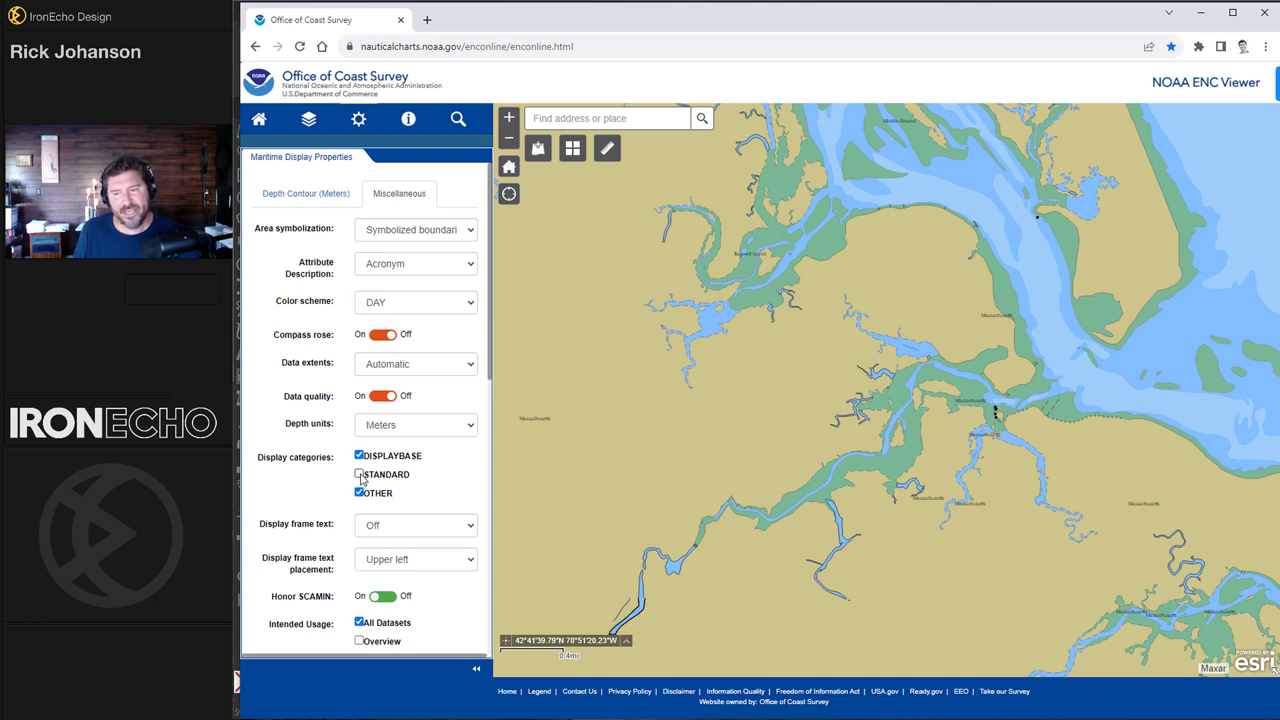
left_click(359, 492)
scroll(405, 368, "down", 2)
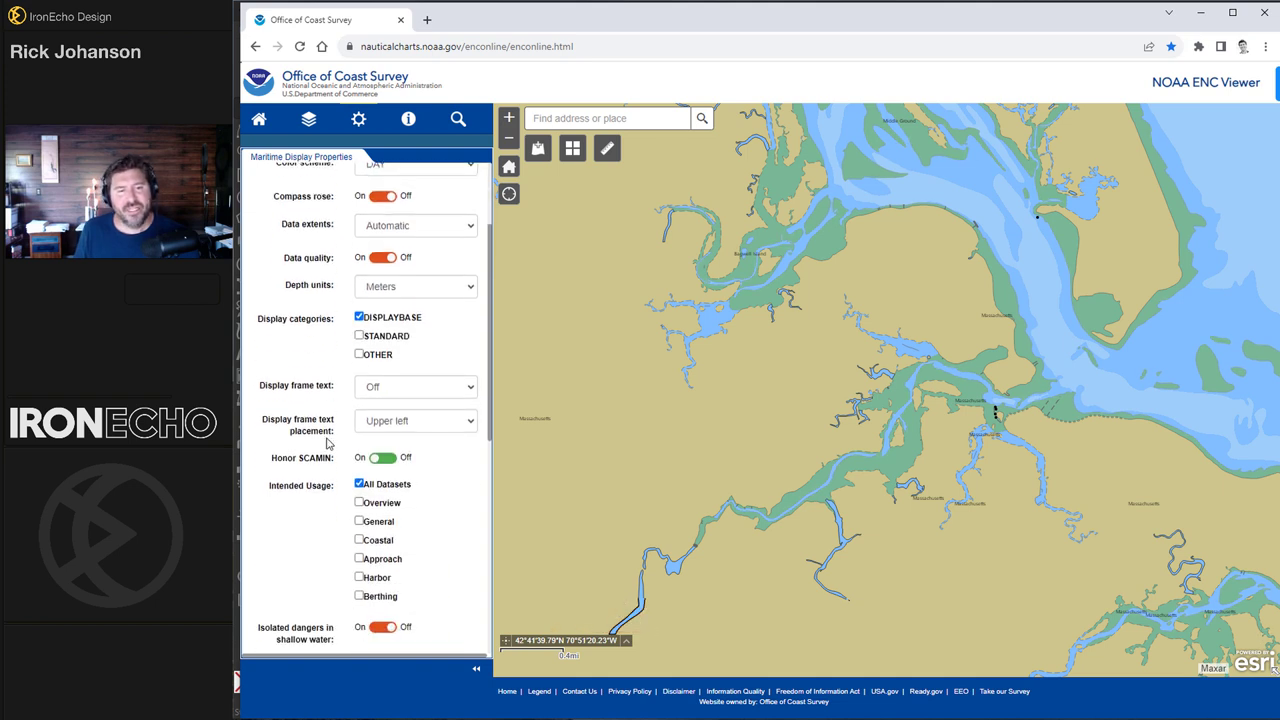
scroll(390, 515, "down", 4)
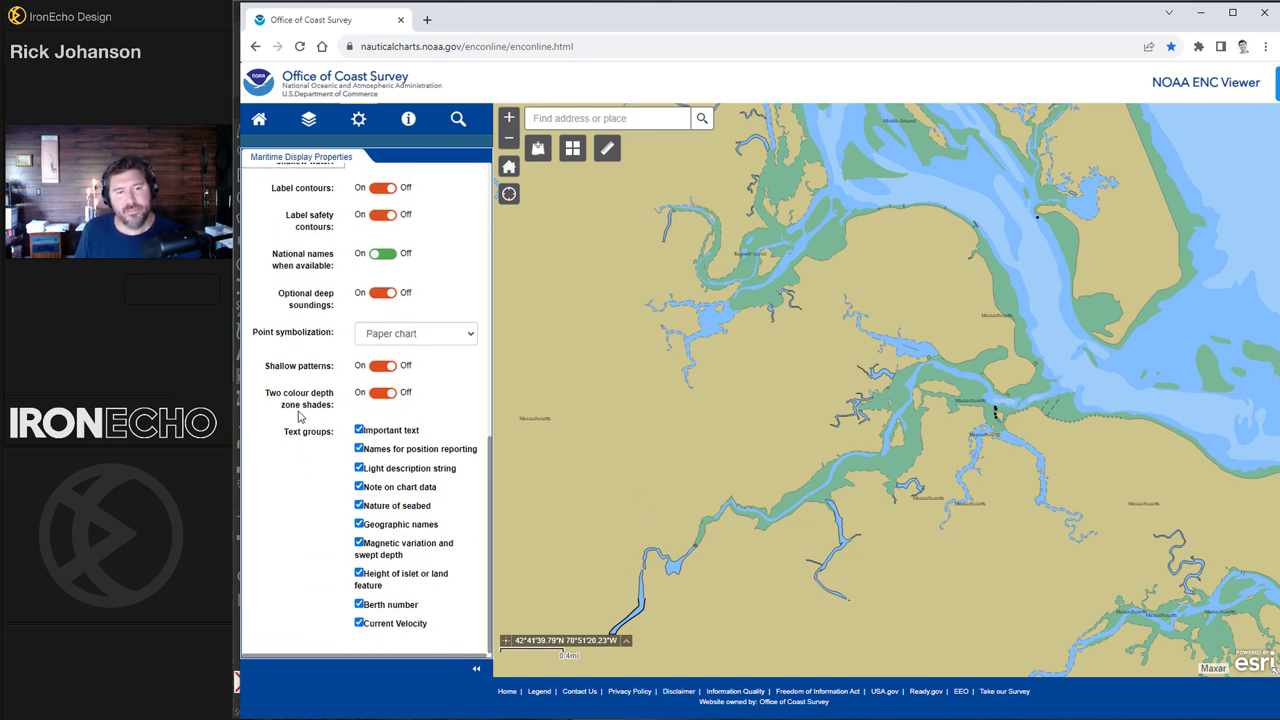
left_click(389, 396)
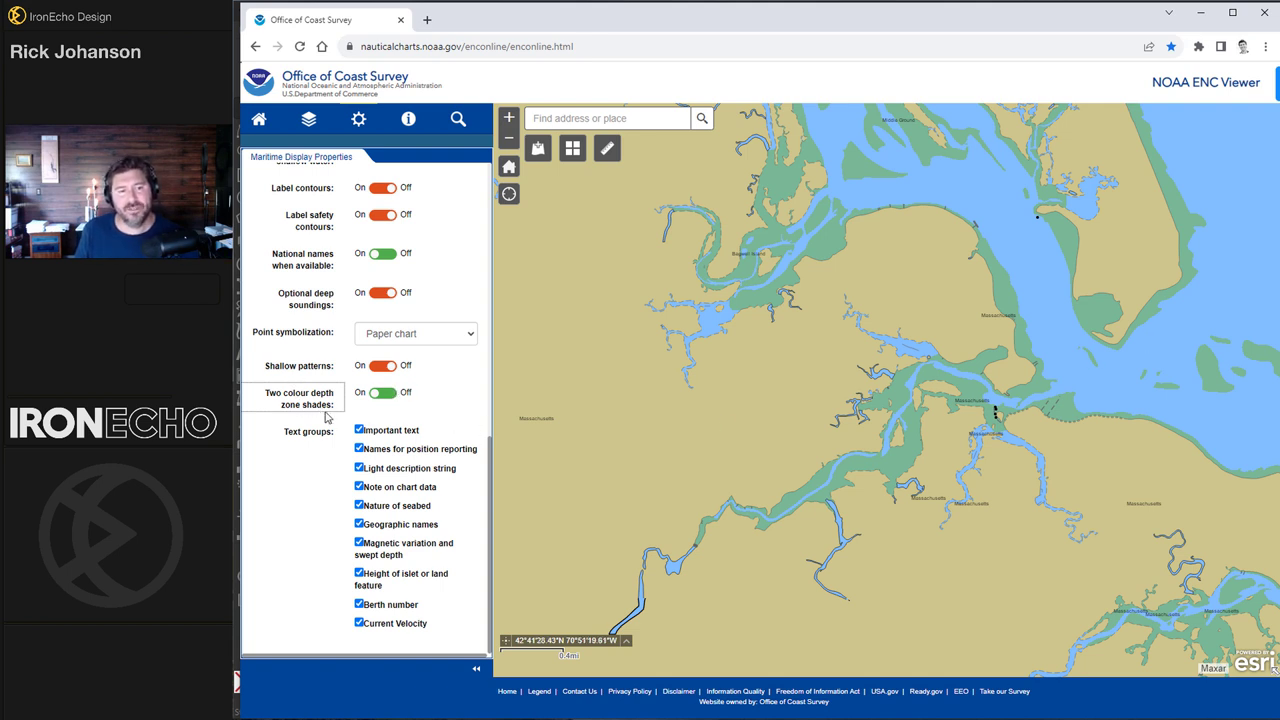
left_click(380, 395)
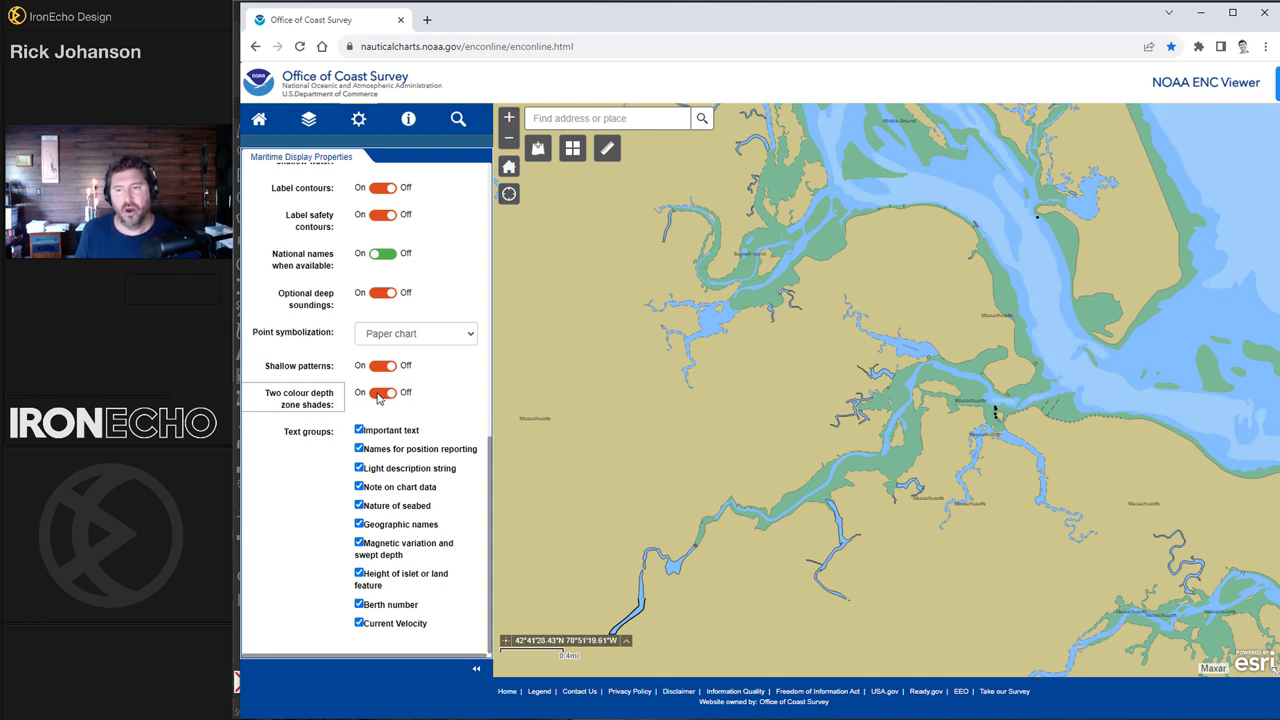
Step: Collapse the side panel and snip a screenshot of the estuary chart area
left_click(476, 670)
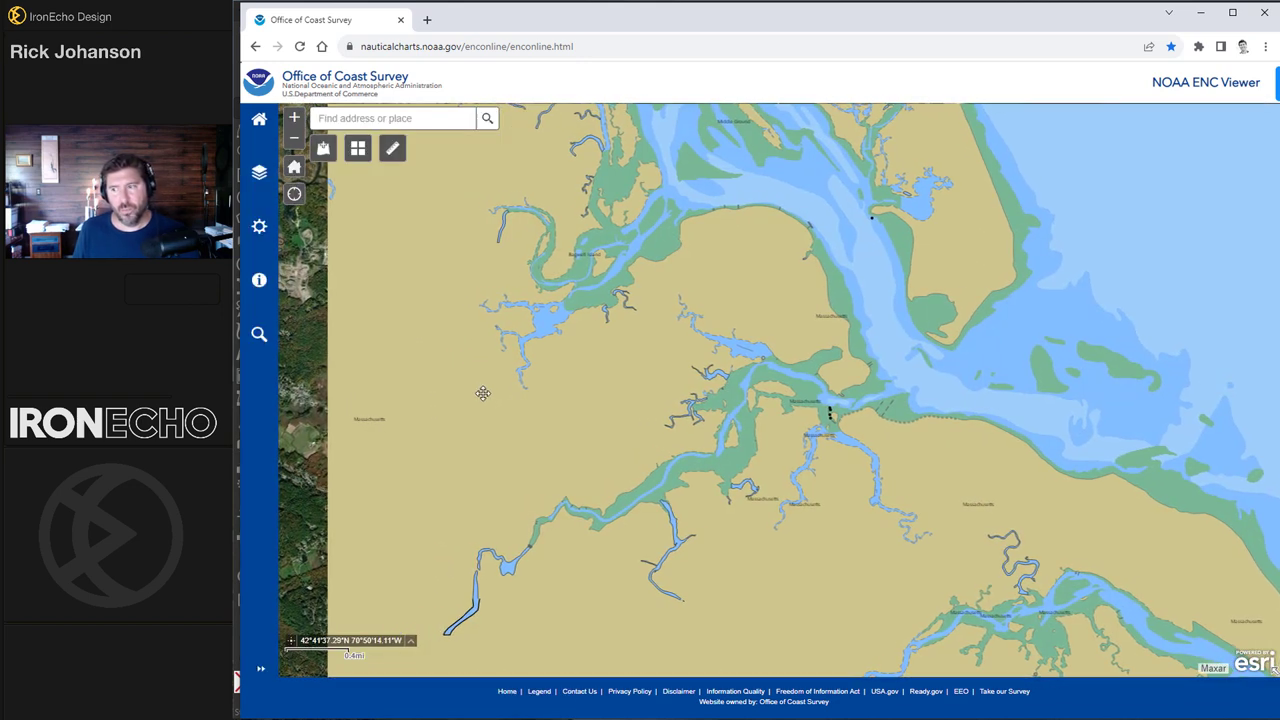
right_click(595, 402)
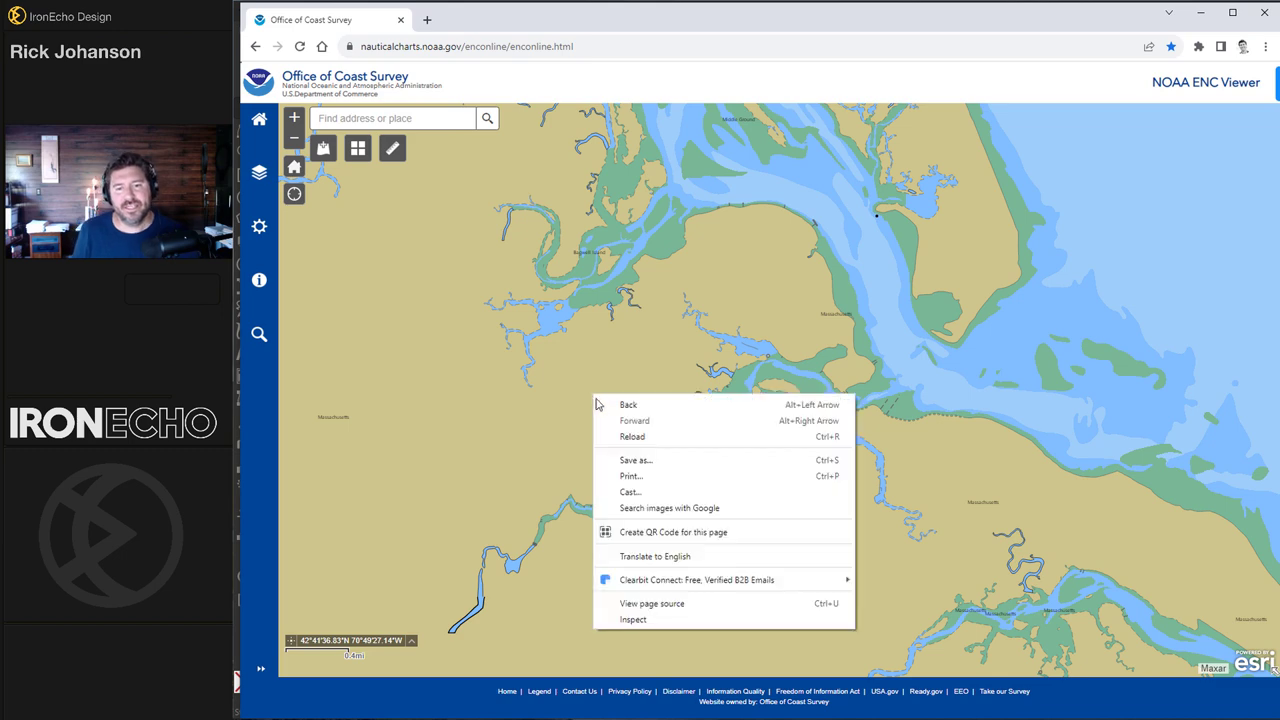
left_click(607, 388)
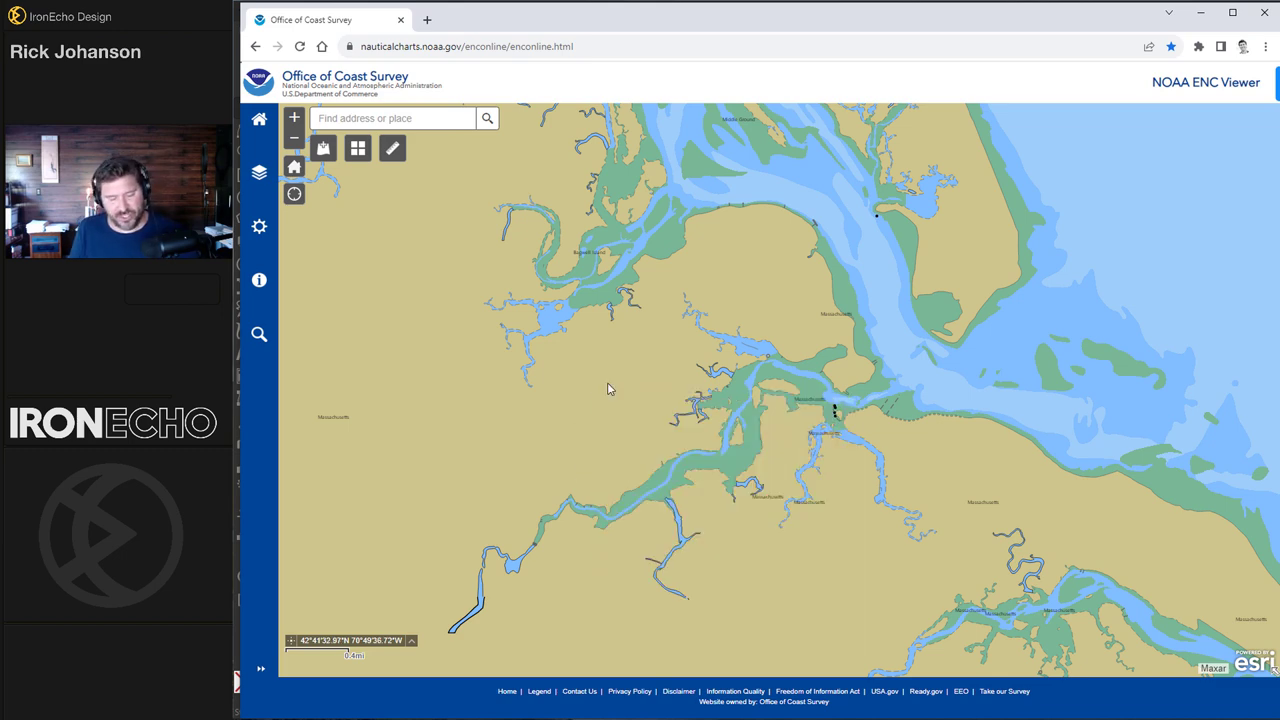
key("Print")
left_click_drag(371, 166, 1184, 632)
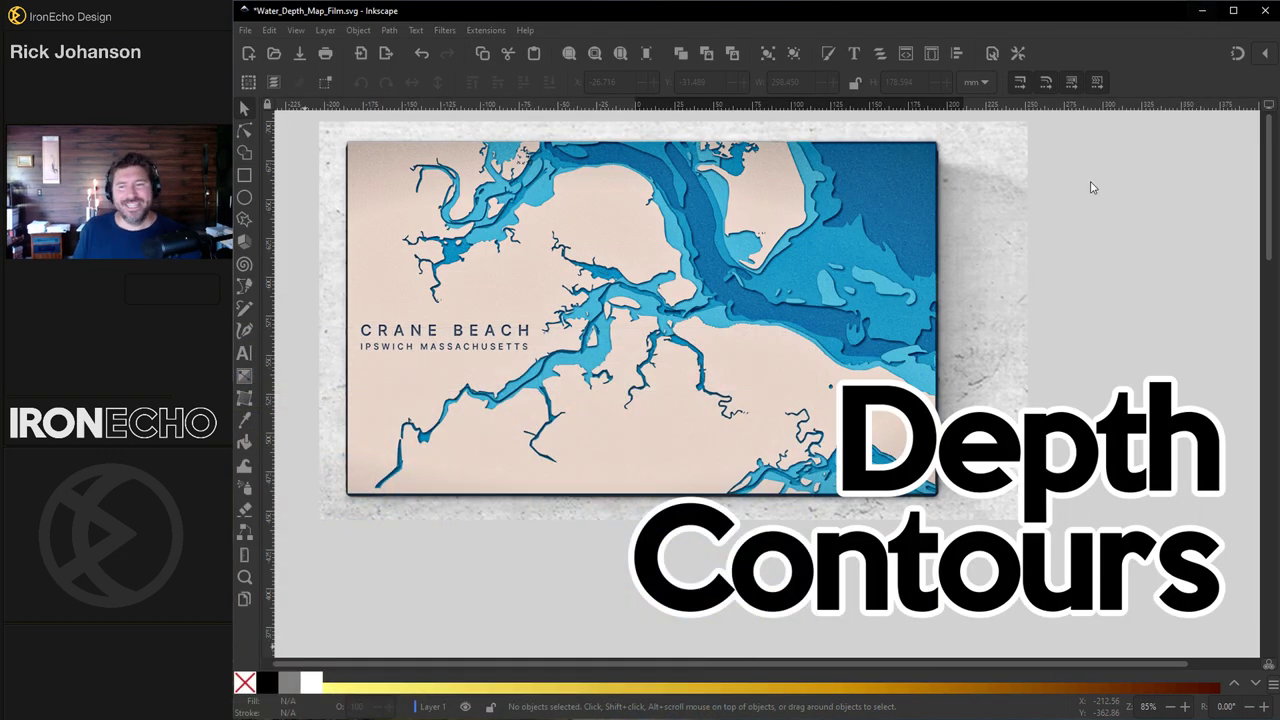
Step: Import the chart screenshot as an embedded PNG and move it up above the page
left_click_drag(1270, 235, 1278, 410)
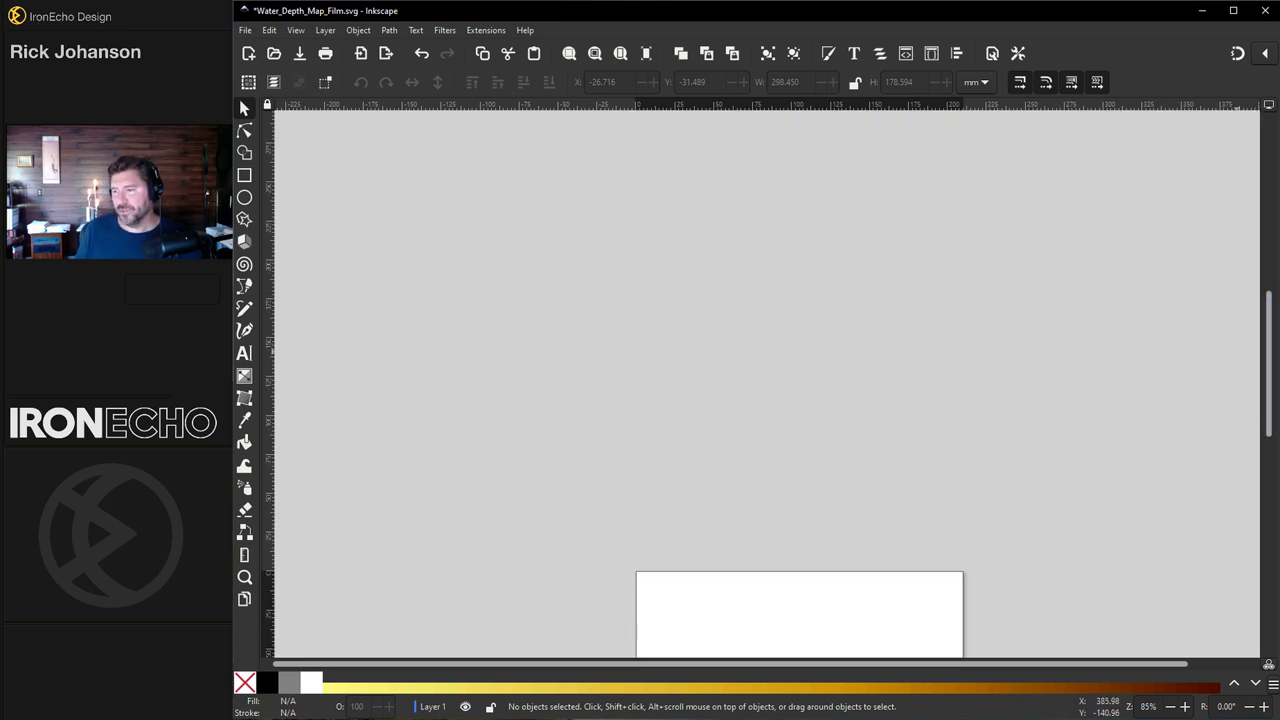
left_click_drag(817, 480, 774, 491)
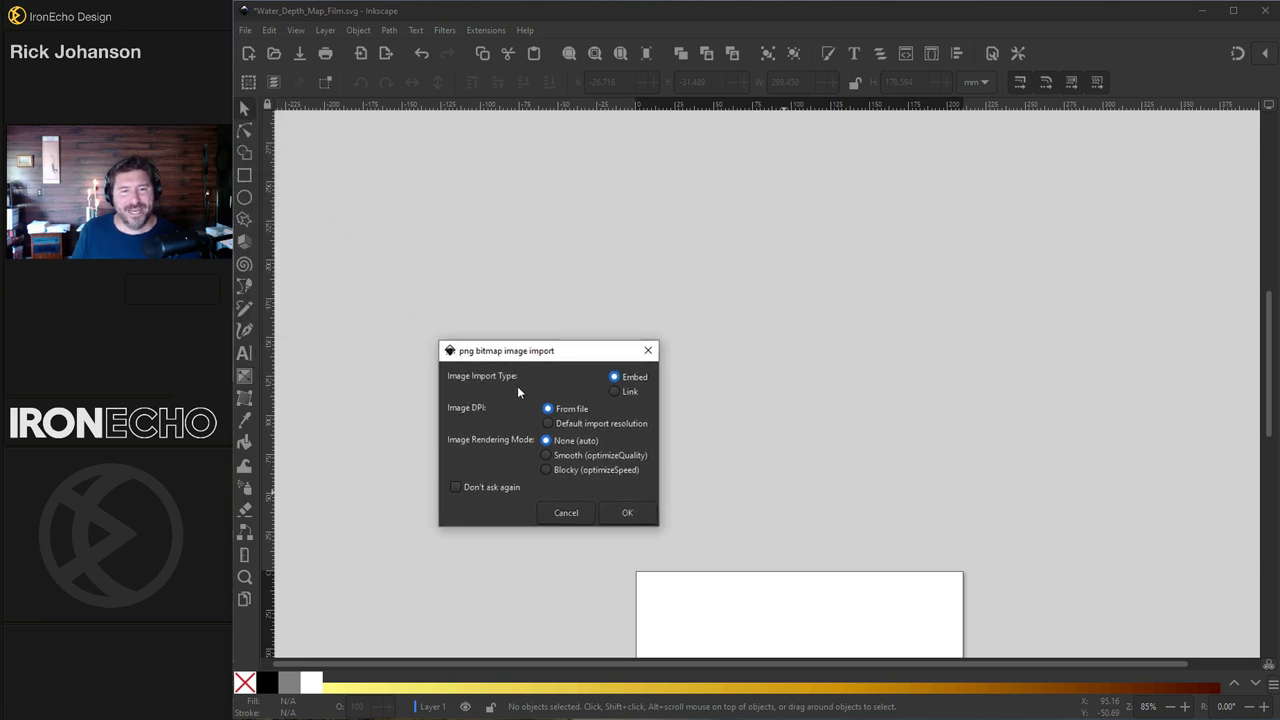
left_click(627, 512)
left_click_drag(780, 545, 785, 390)
scroll(788, 392, "down", 2)
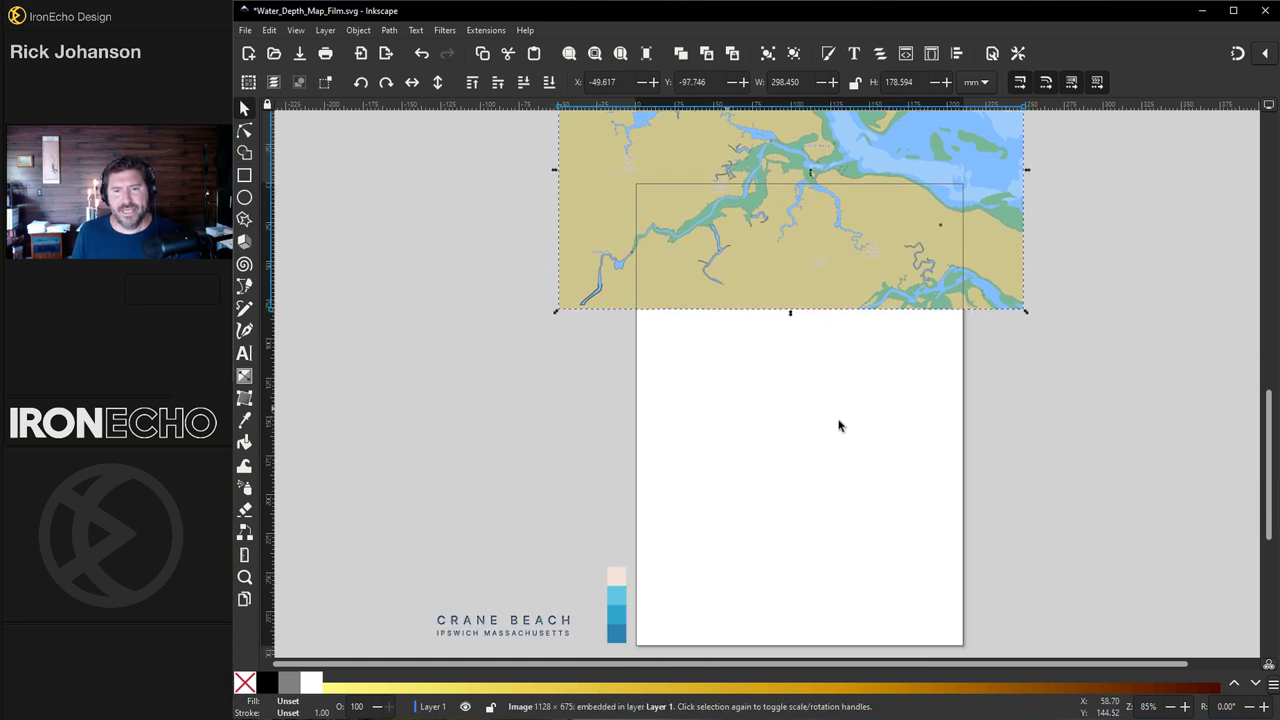
Step: Place the map over the page and resize the page to content, 298.45 × 178.594 mm
left_click_drag(771, 277, 849, 310)
left_click(244, 30)
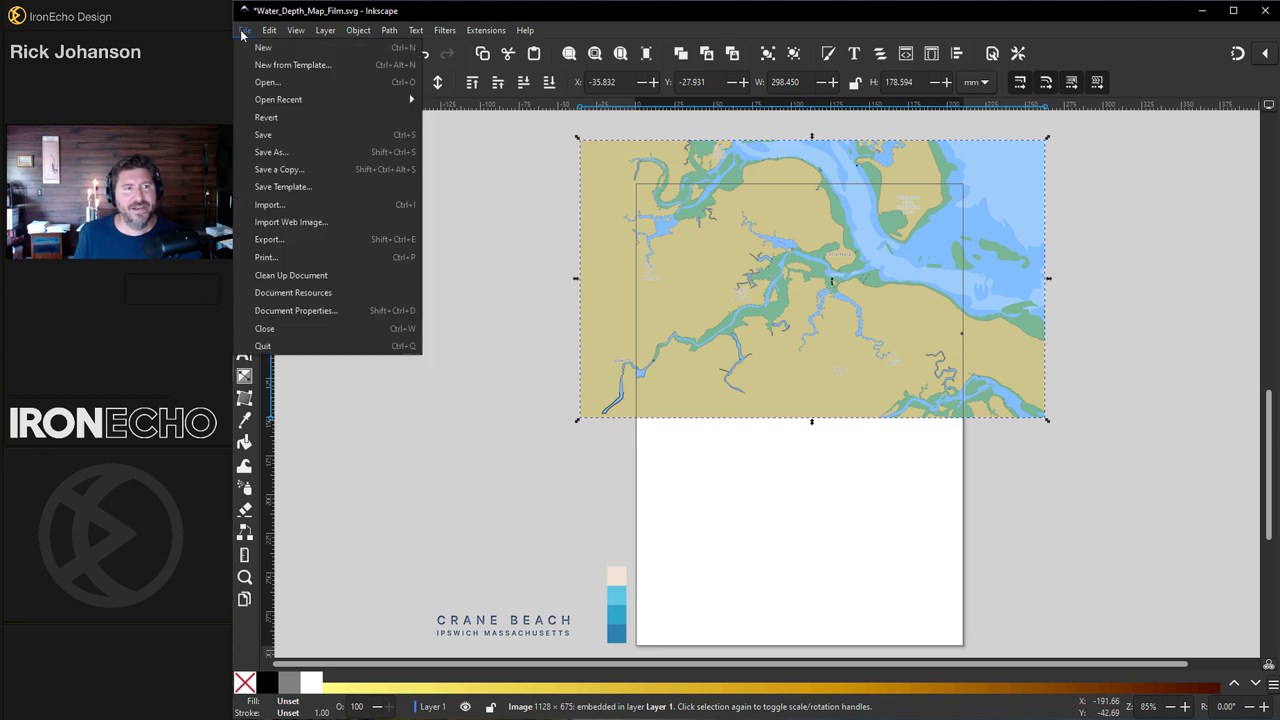
left_click(303, 311)
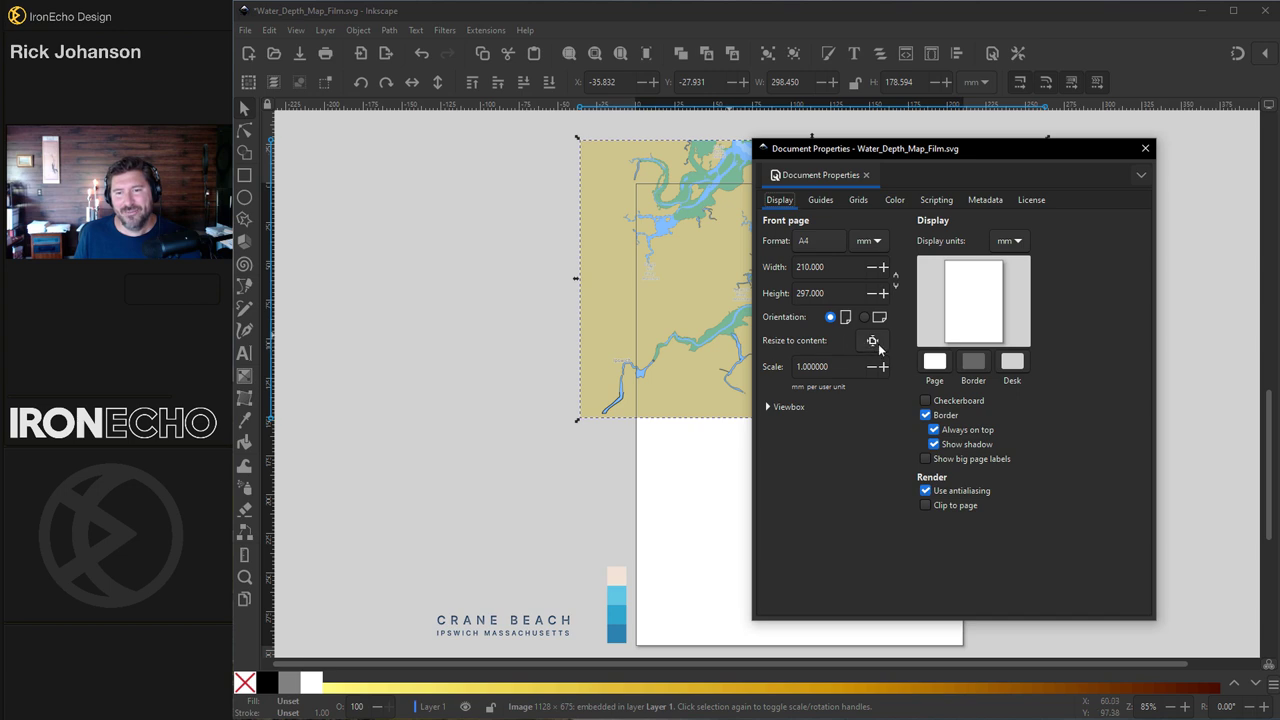
left_click(873, 341)
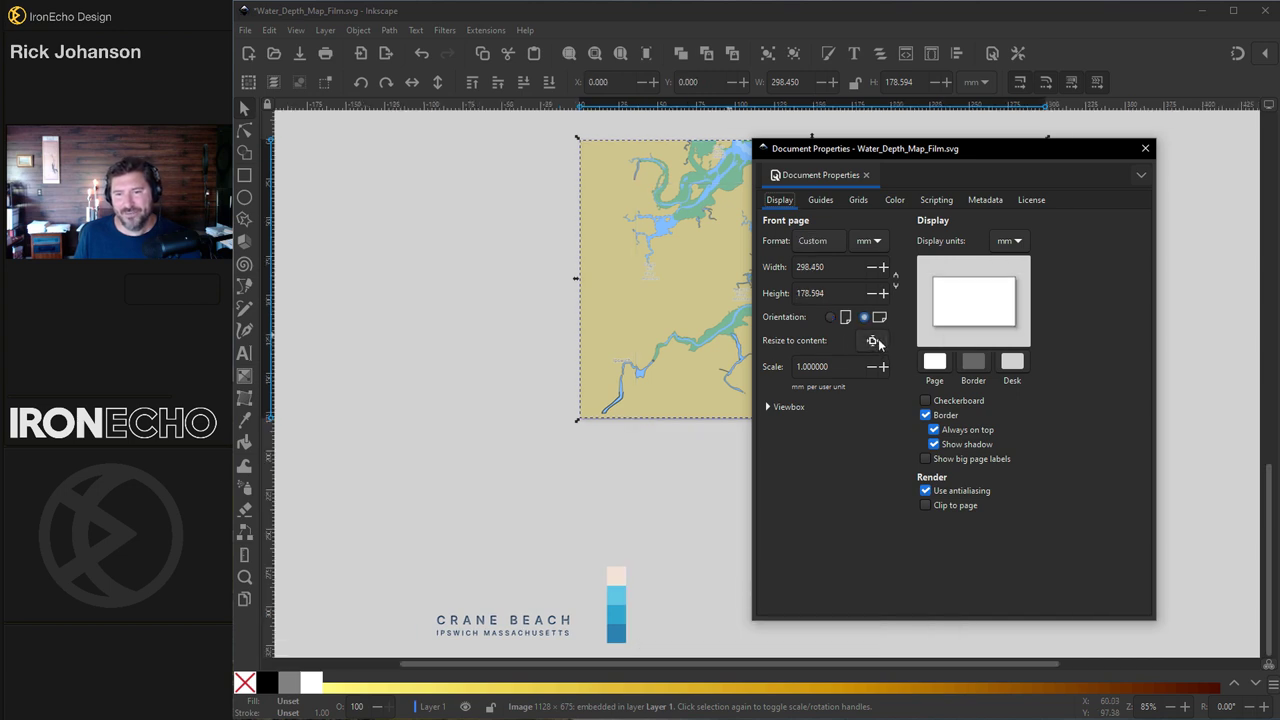
left_click(1145, 150)
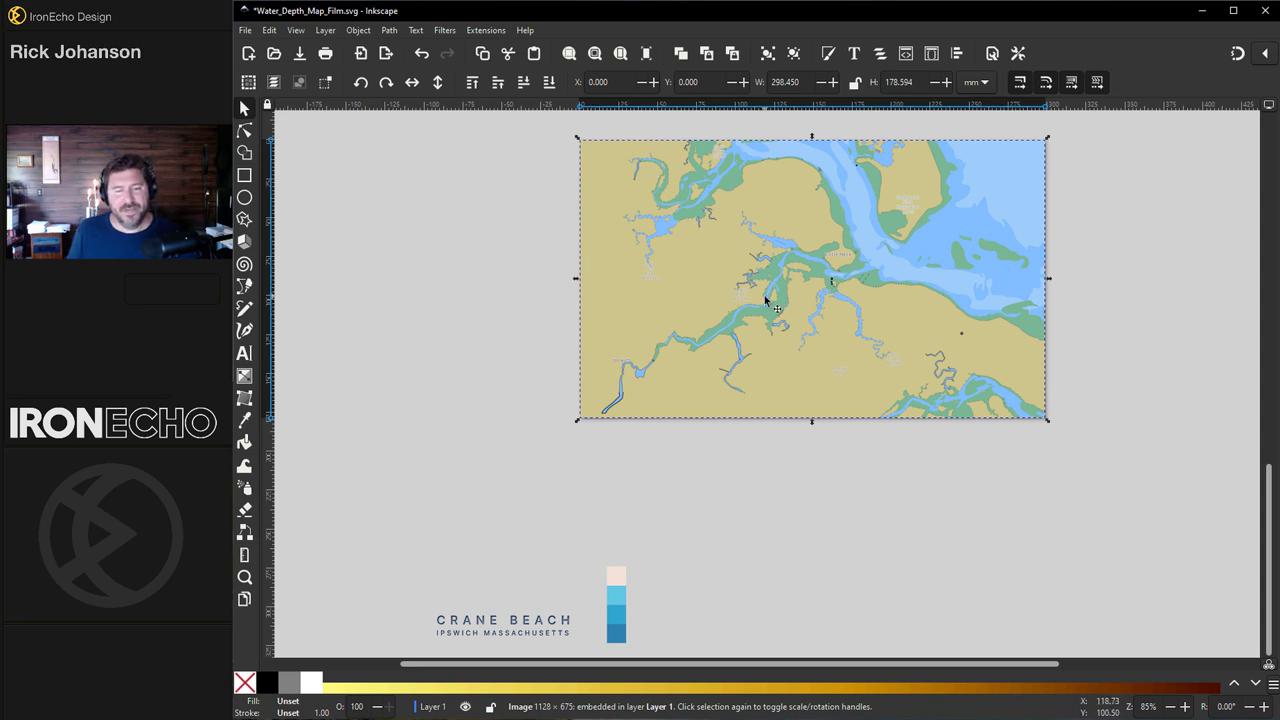
Step: Set up Trace Bitmap for Multicolor tracing with Colors detection mode
left_click(389, 30)
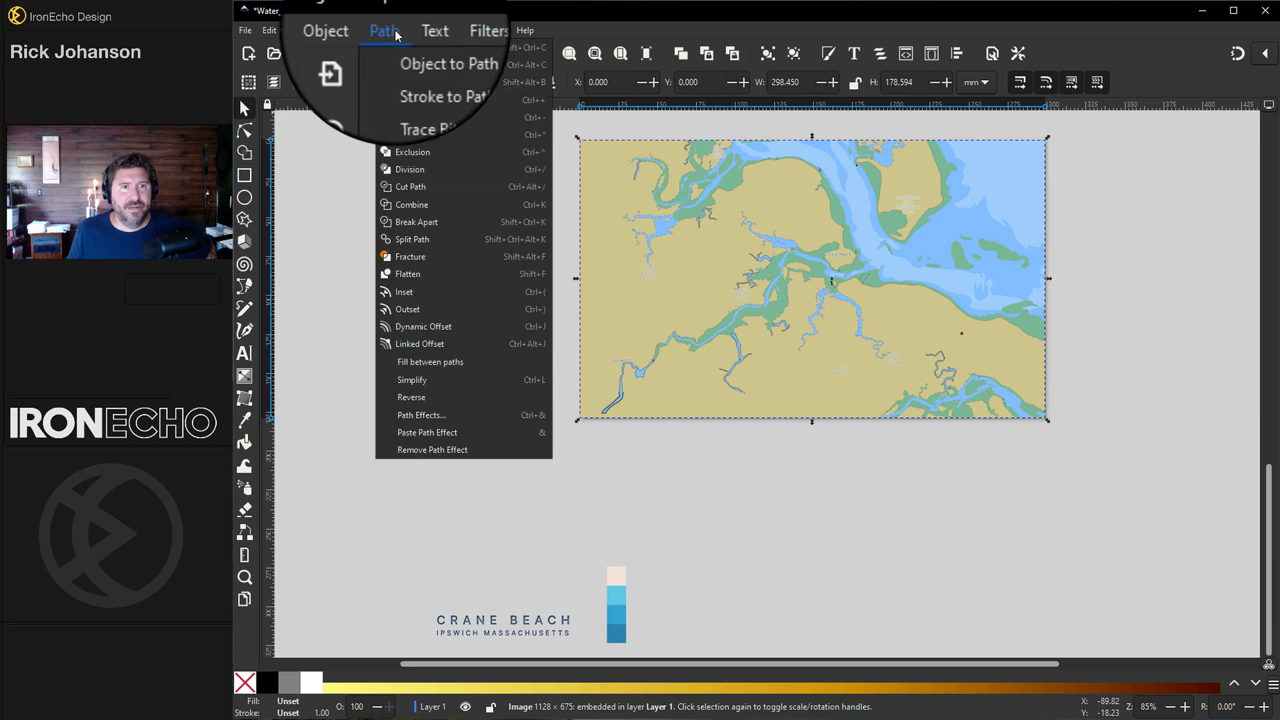
left_click(420, 84)
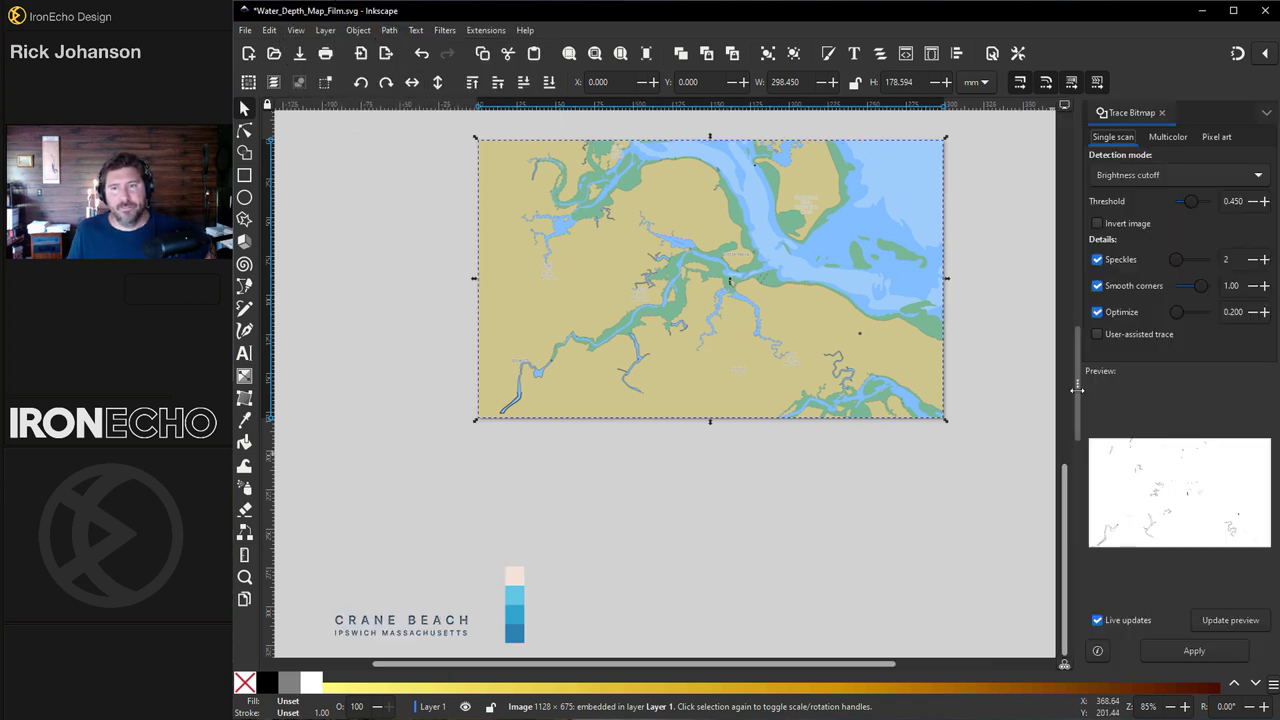
left_click_drag(1077, 386, 952, 387)
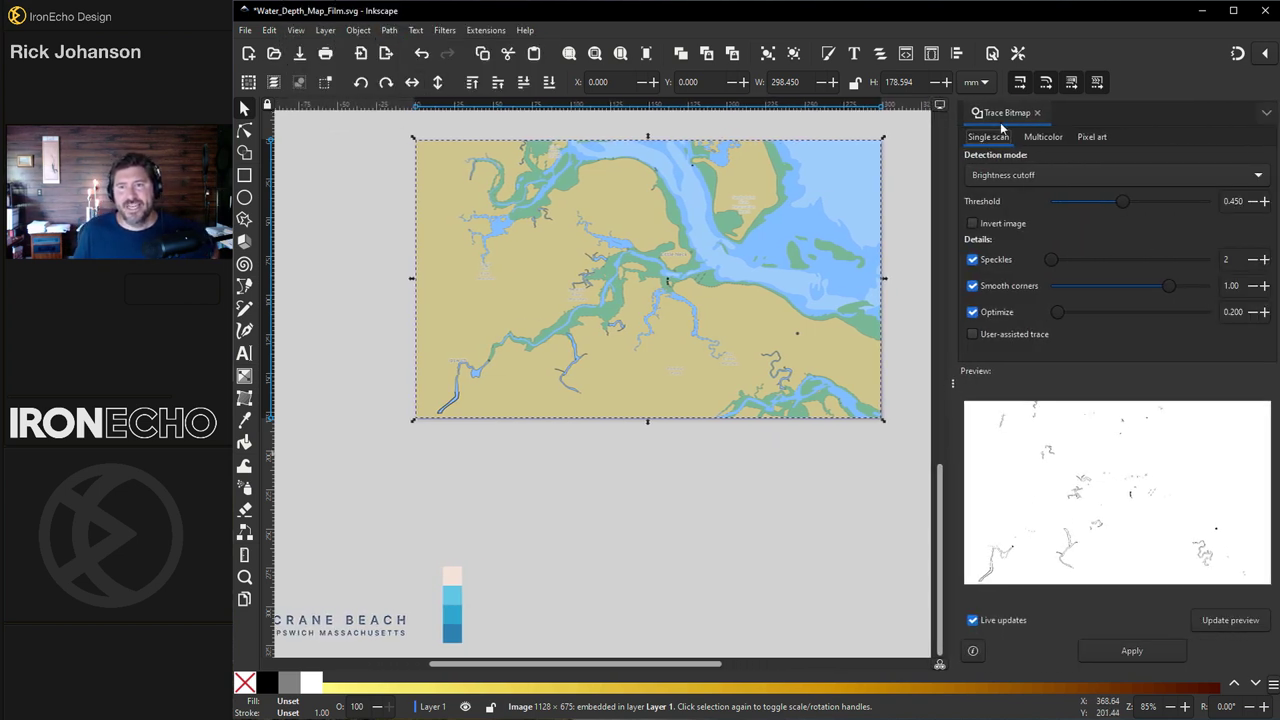
left_click(1045, 138)
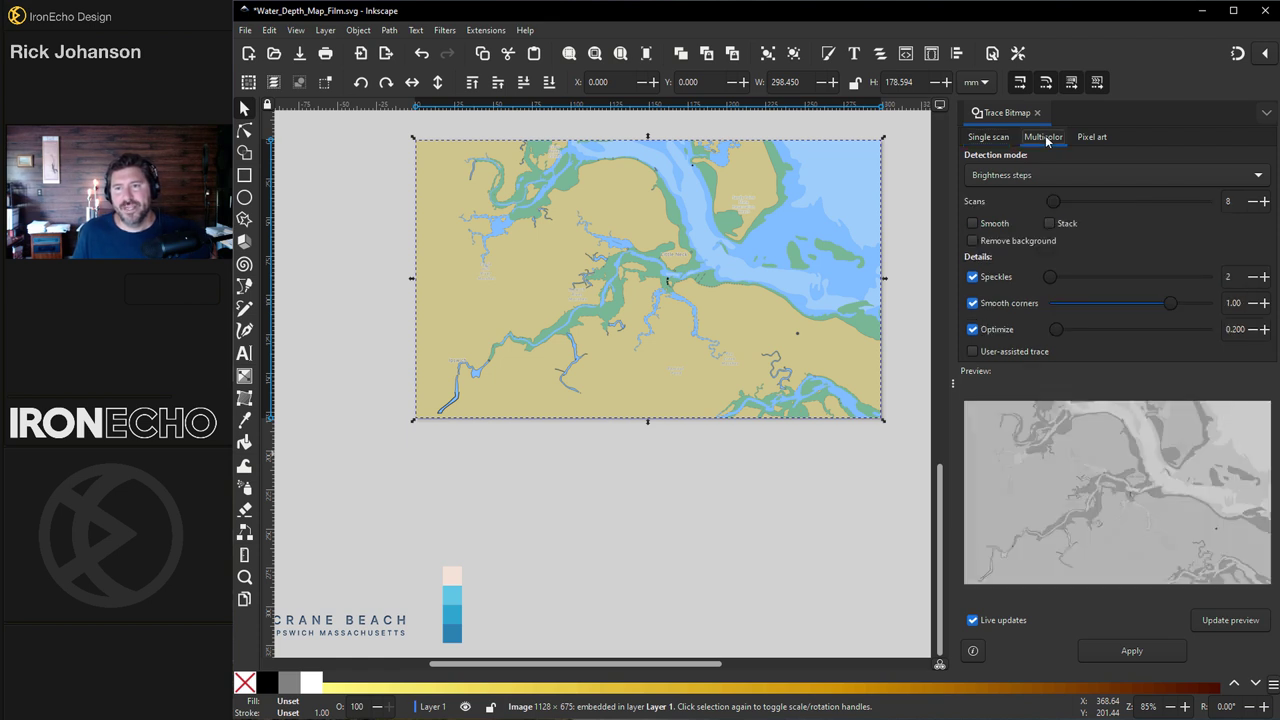
left_click(990, 176)
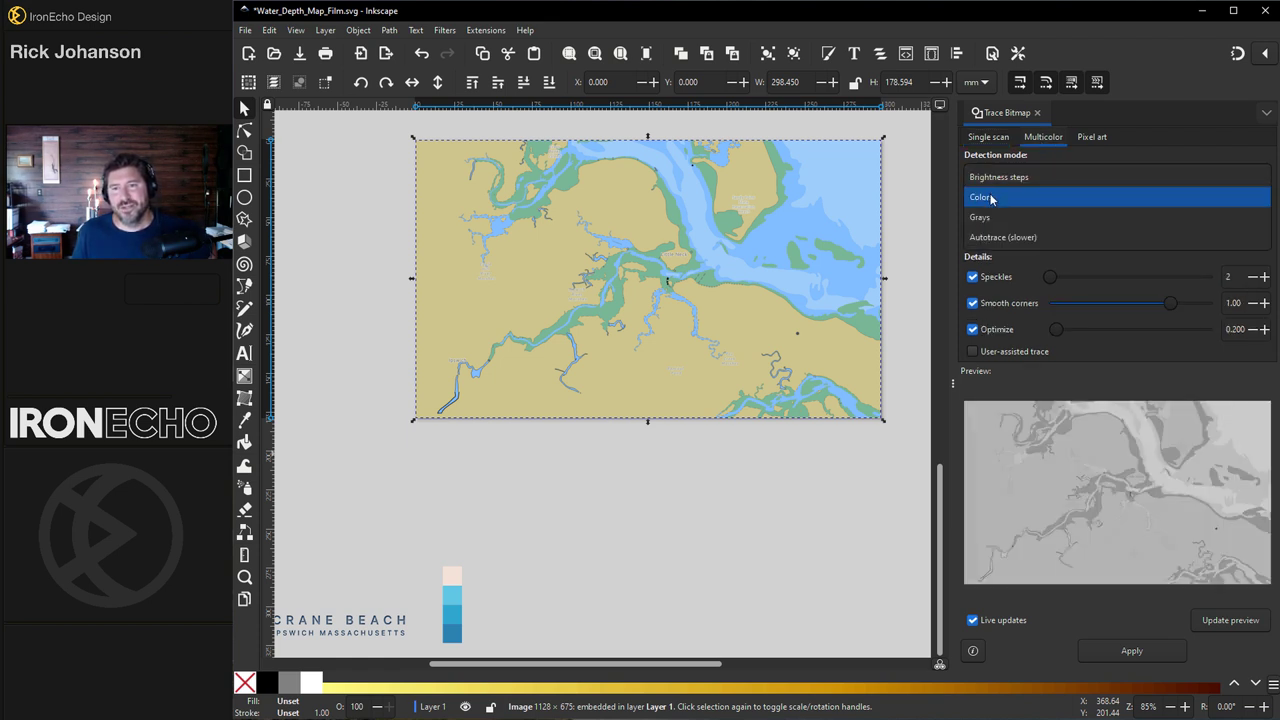
left_click(994, 199)
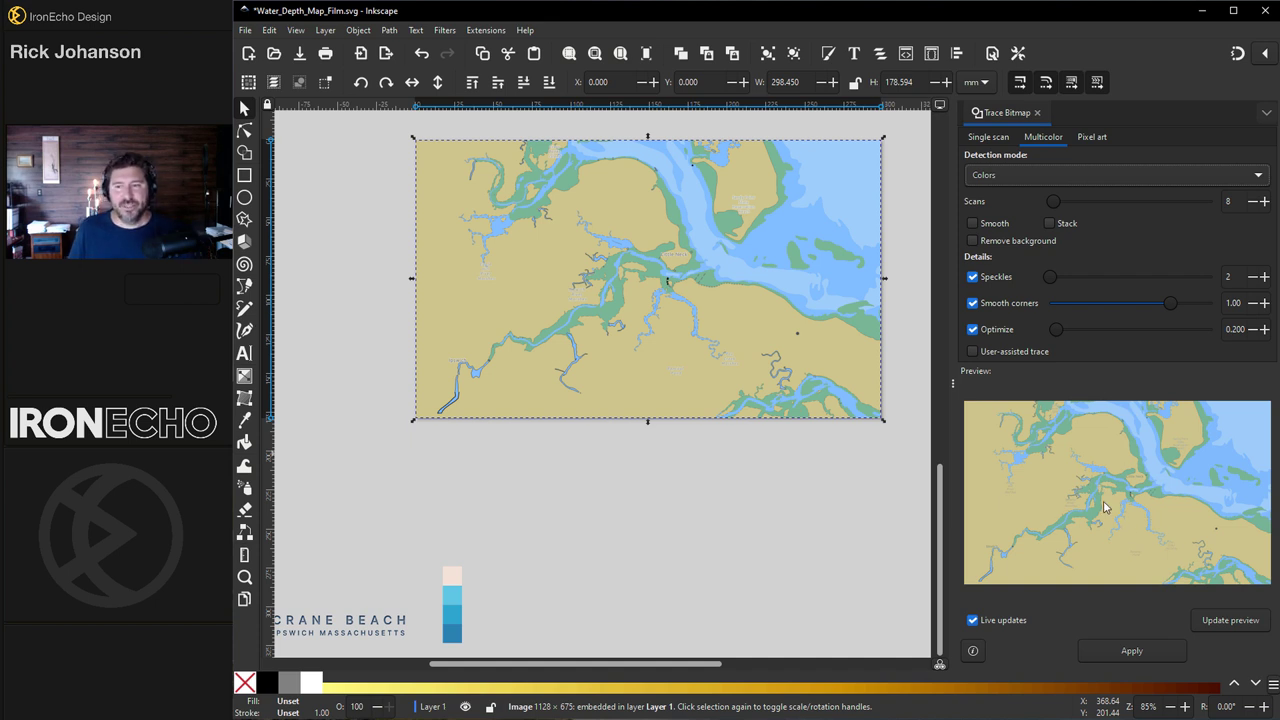
Step: Enter 2 scans for the trace, then step the scan count up to 4
left_click(1228, 202)
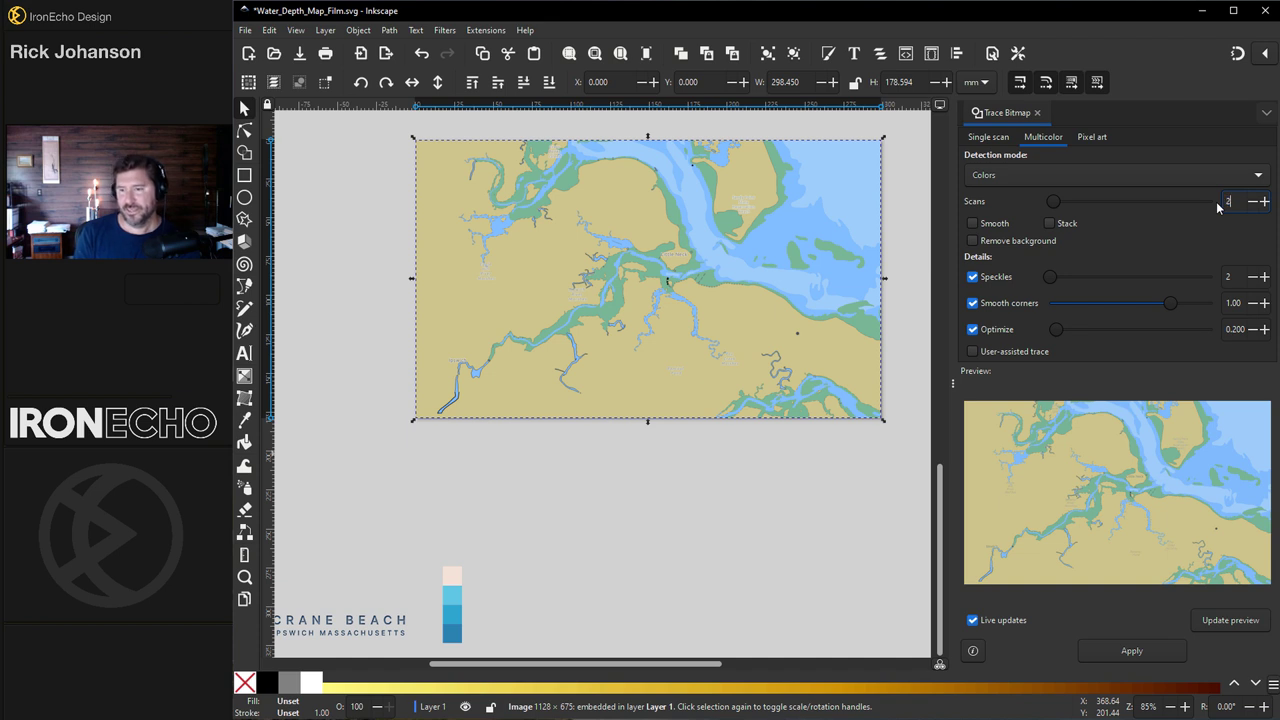
type("2")
key("Return")
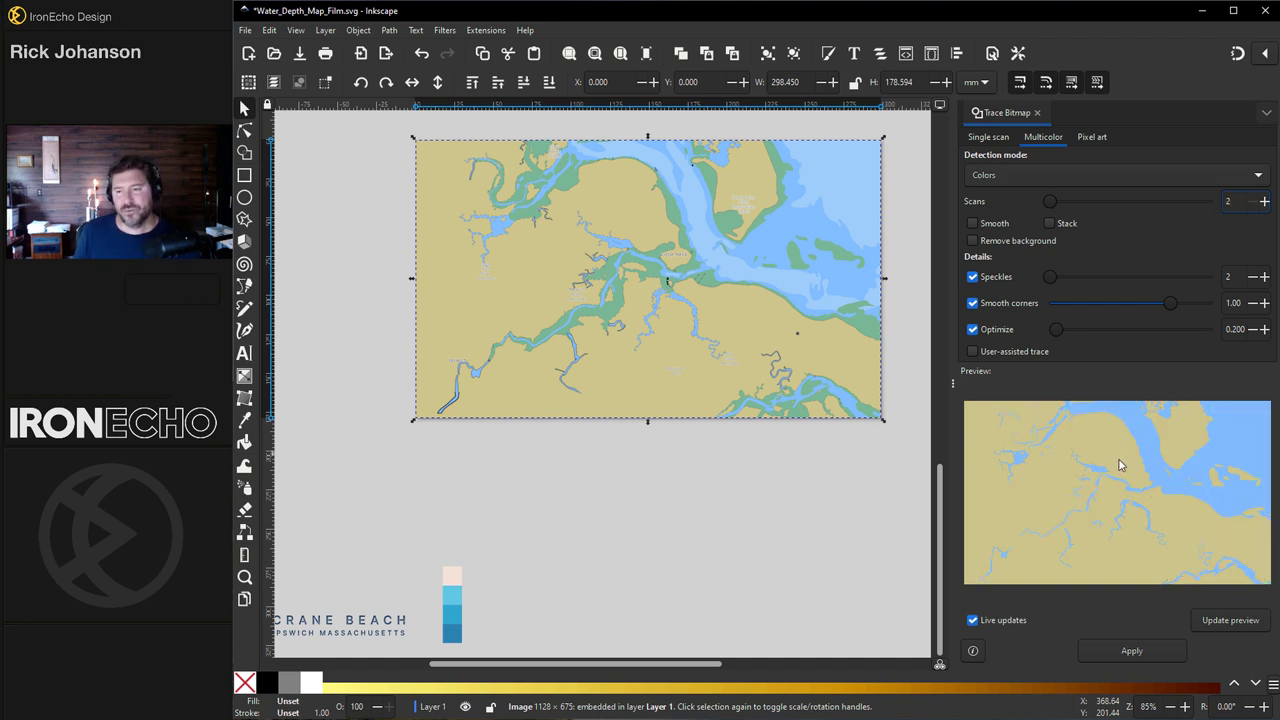
left_click(1265, 202)
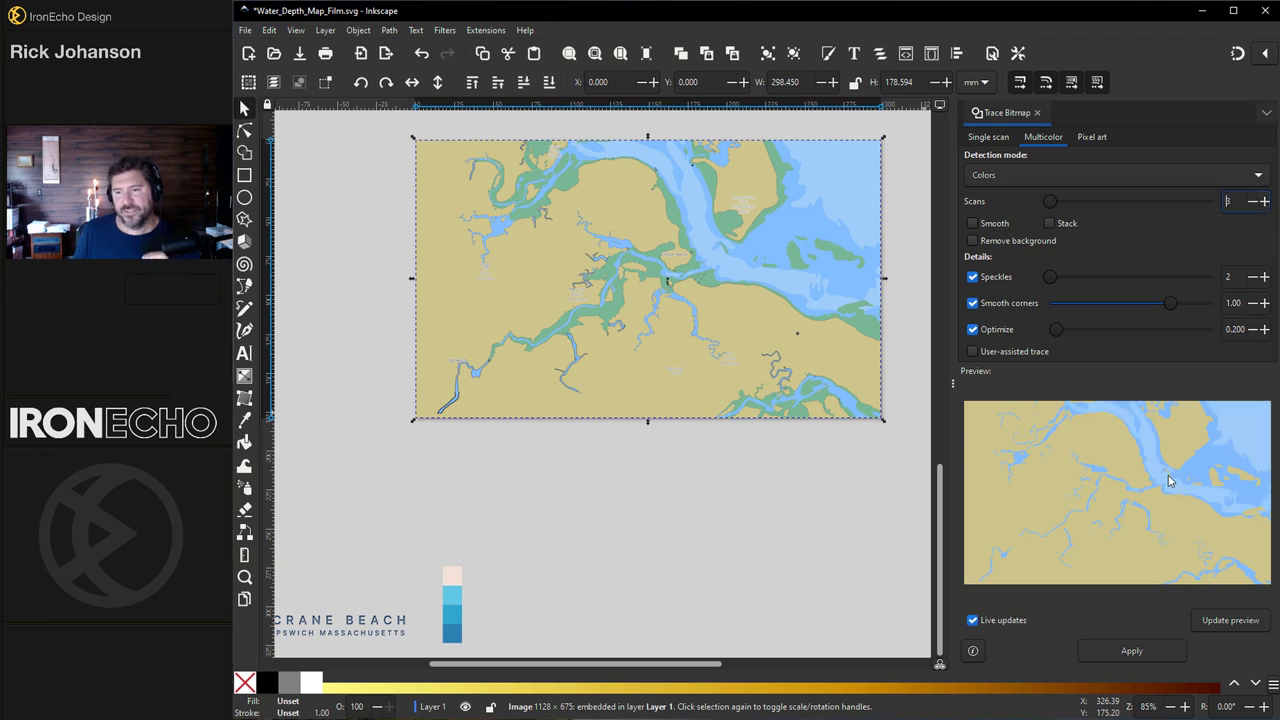
left_click(1265, 202)
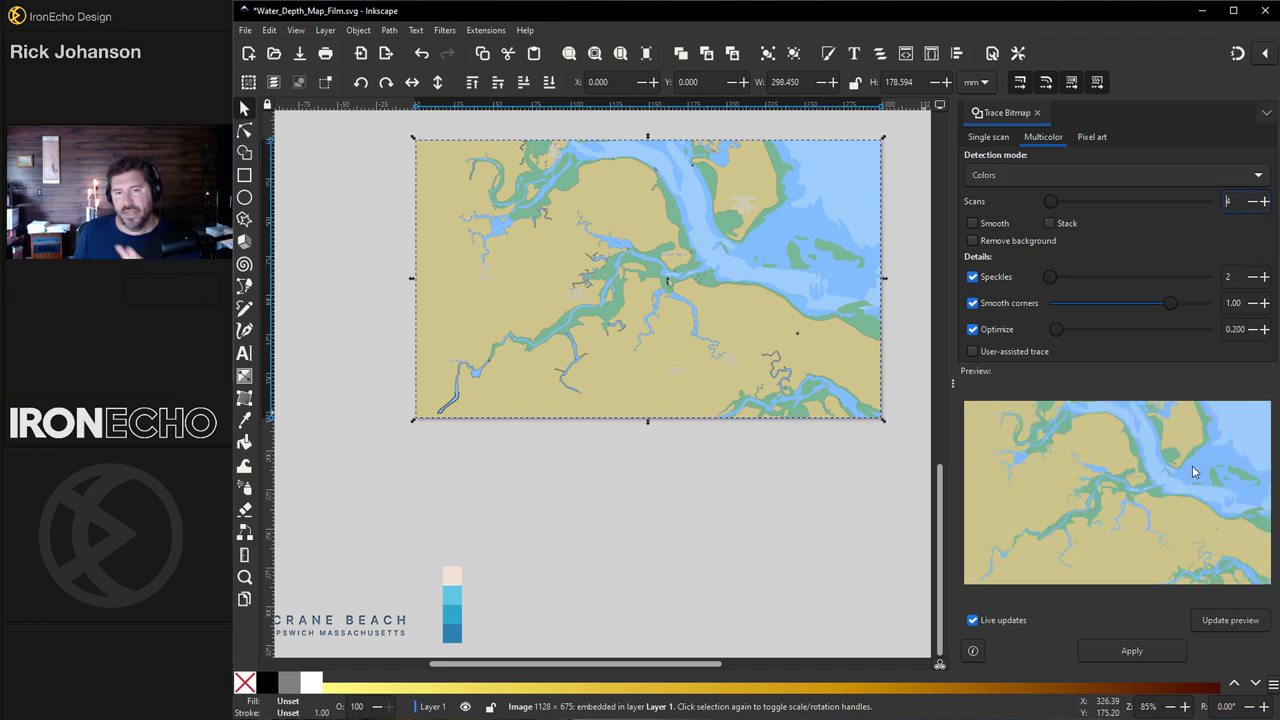
left_click(1265, 202)
left_click(1265, 202)
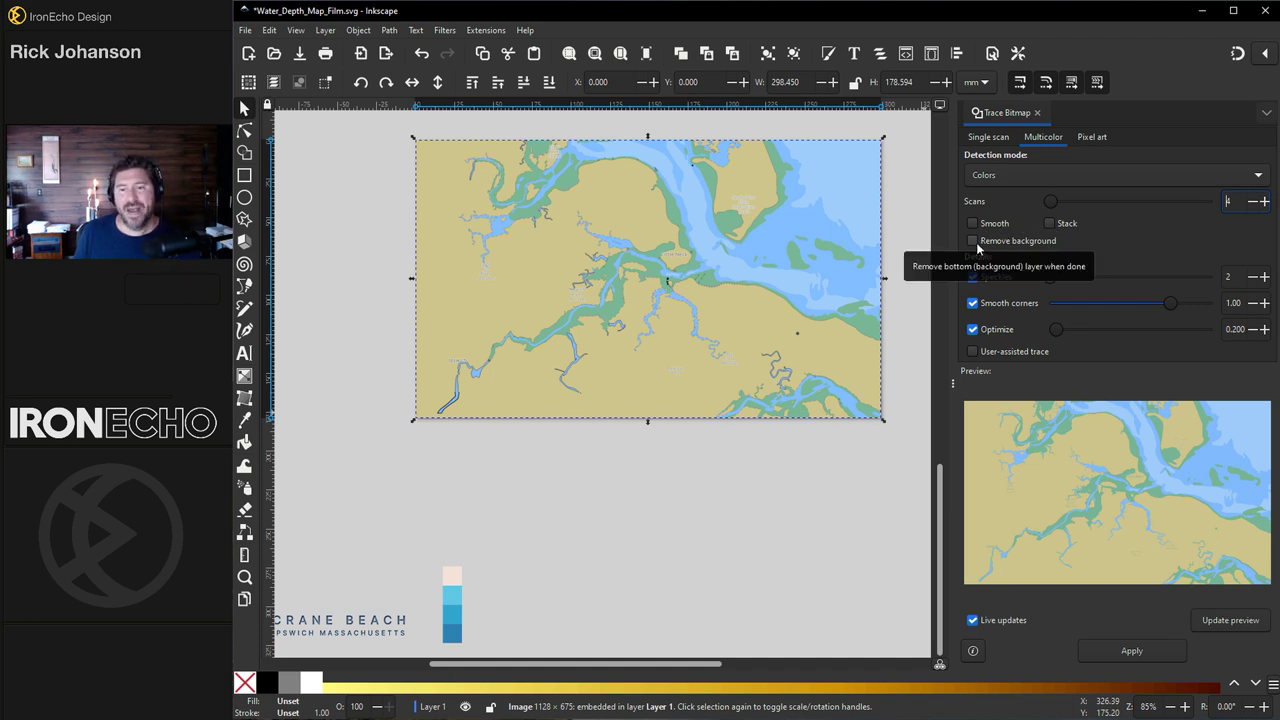
Step: Run the trace on the chart image and dock the Fill and Stroke panel first
left_click(1138, 648)
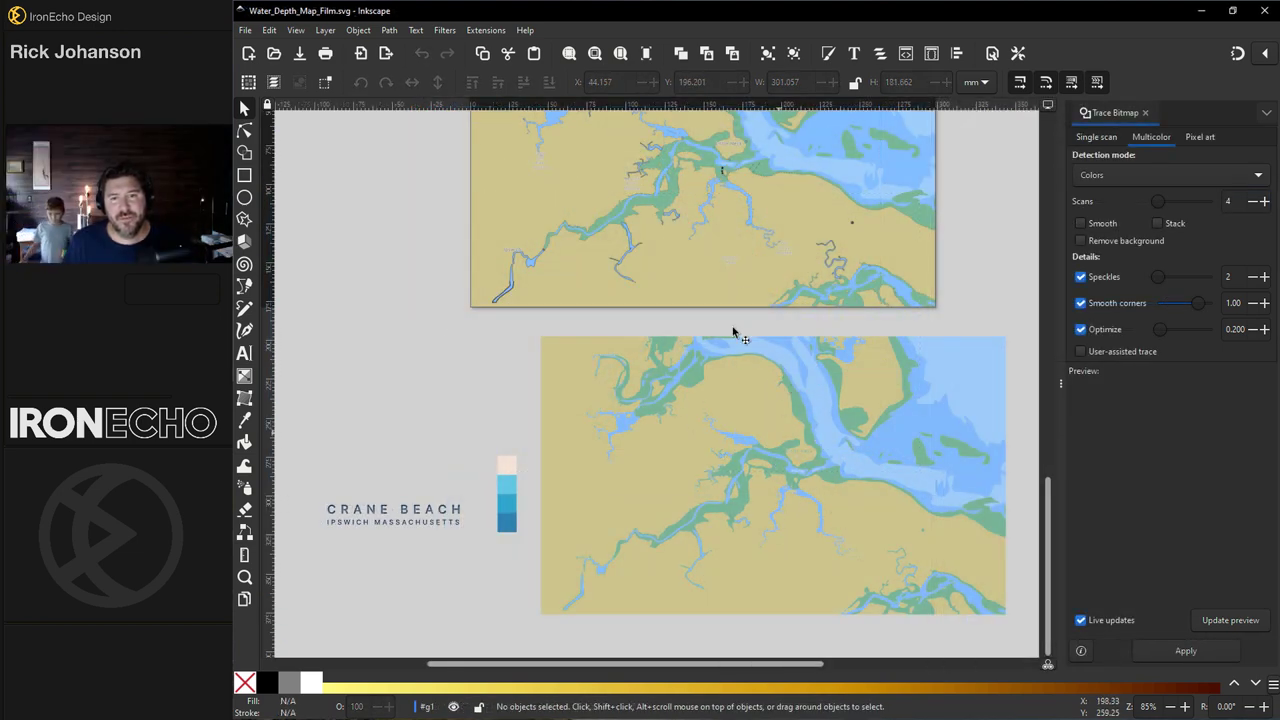
left_click(359, 30)
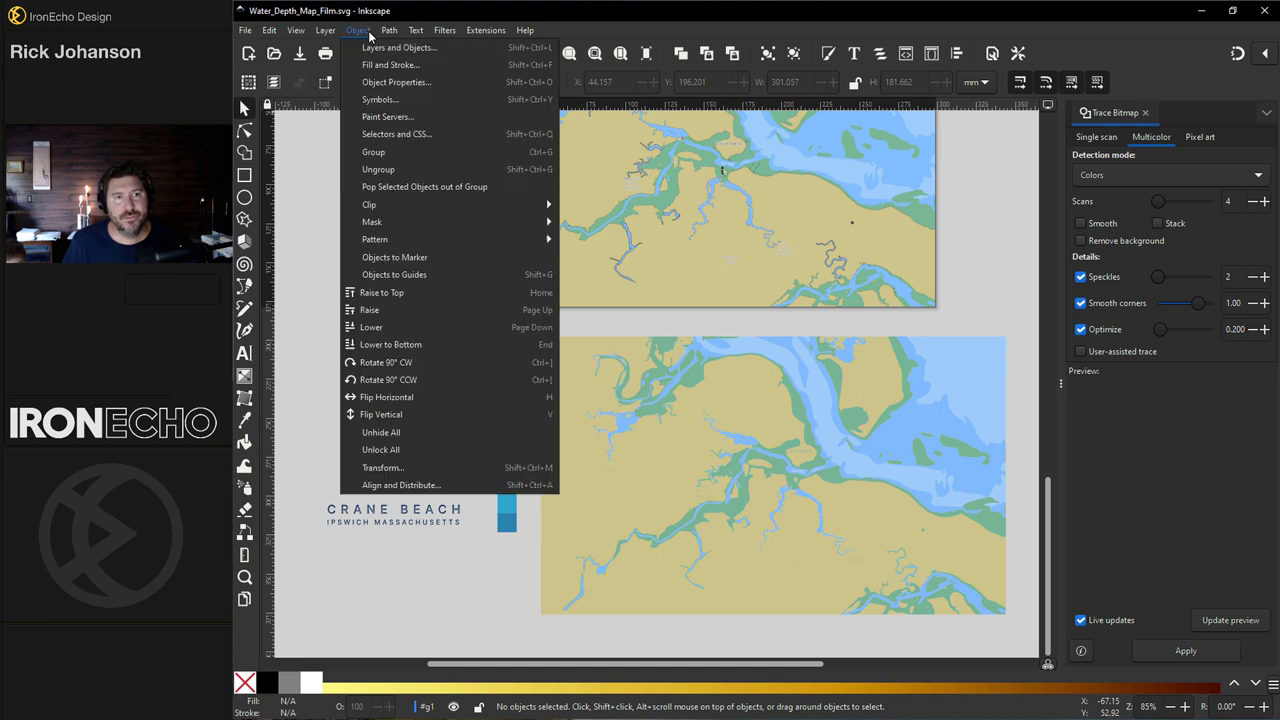
key("Escape")
key("ctrl+shift+f")
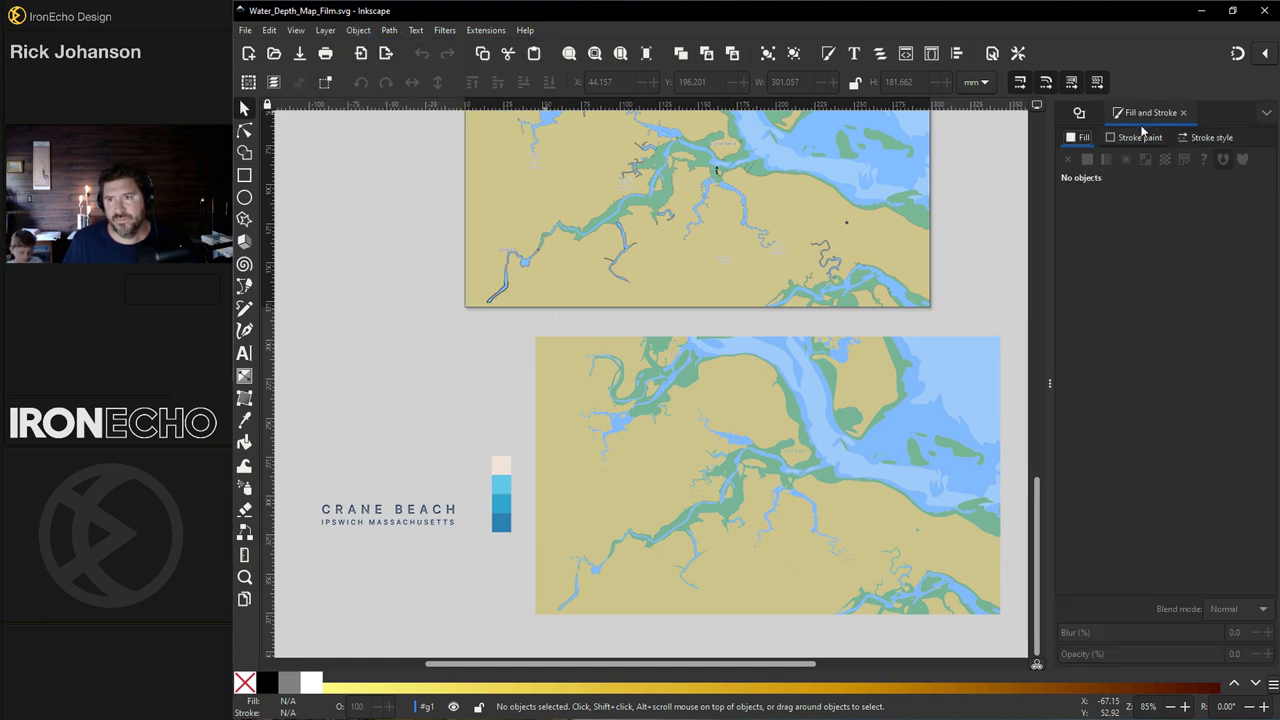
left_click_drag(1120, 112, 1092, 112)
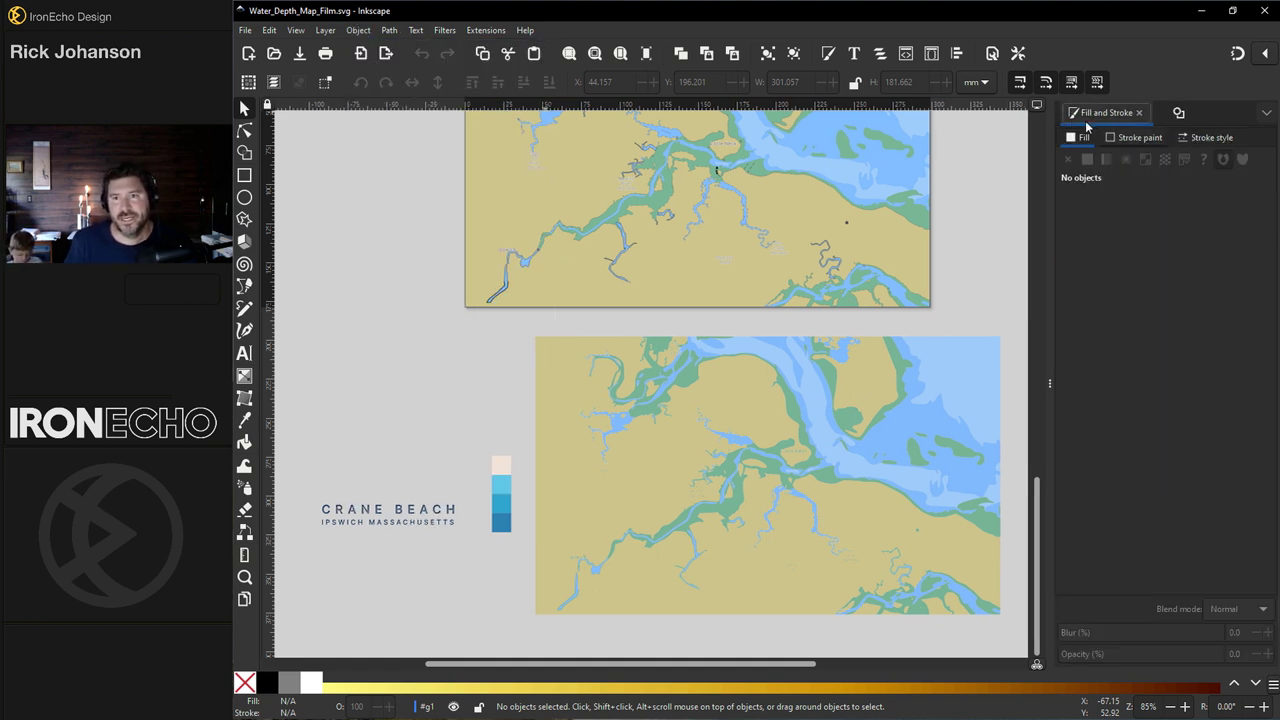
Step: Fill the traced land shape with the pale cream swatch colour
left_click(557, 364)
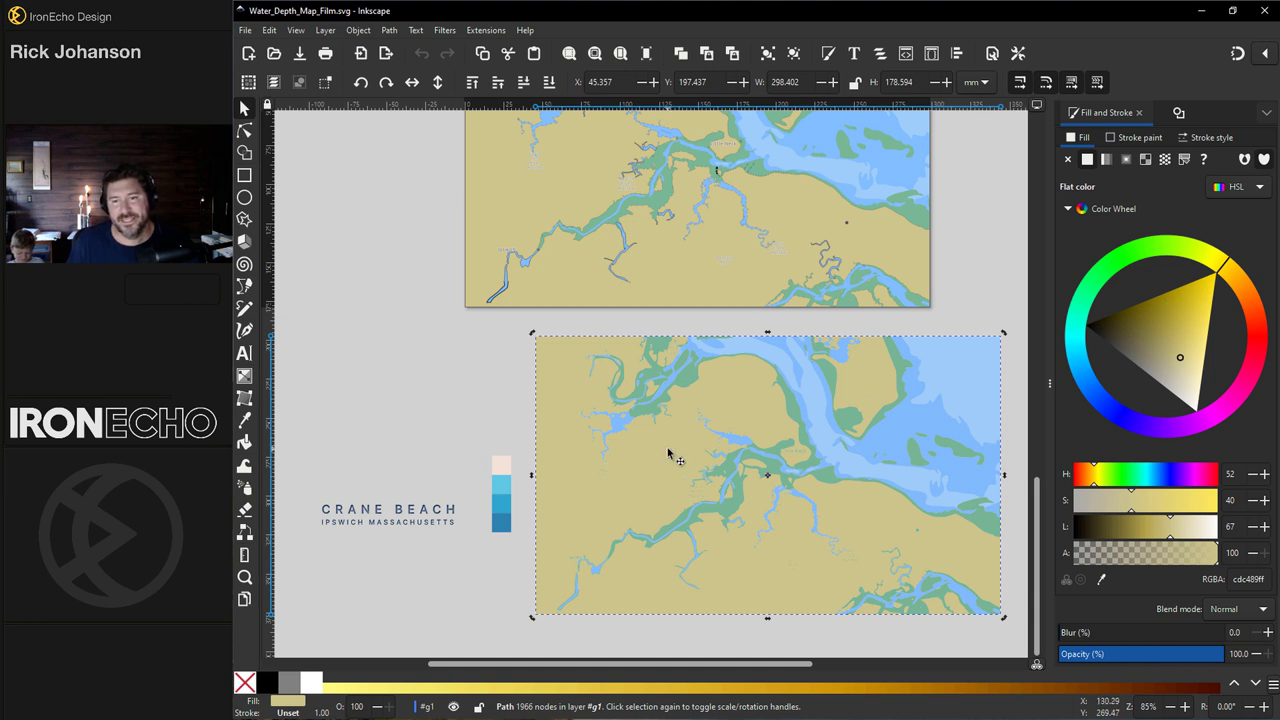
left_click(1102, 582)
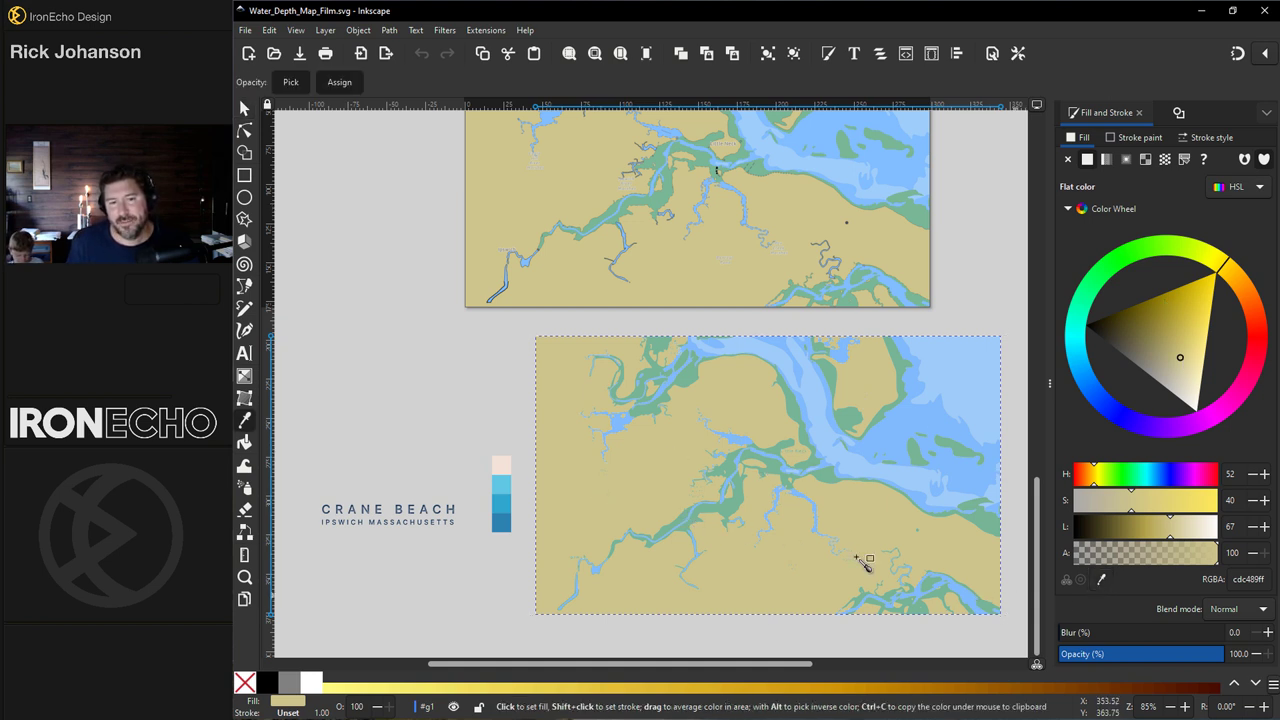
left_click(502, 467)
Step: Recolour the water layers dark blue and medium blue, and the green shallows light blue
left_click(998, 374)
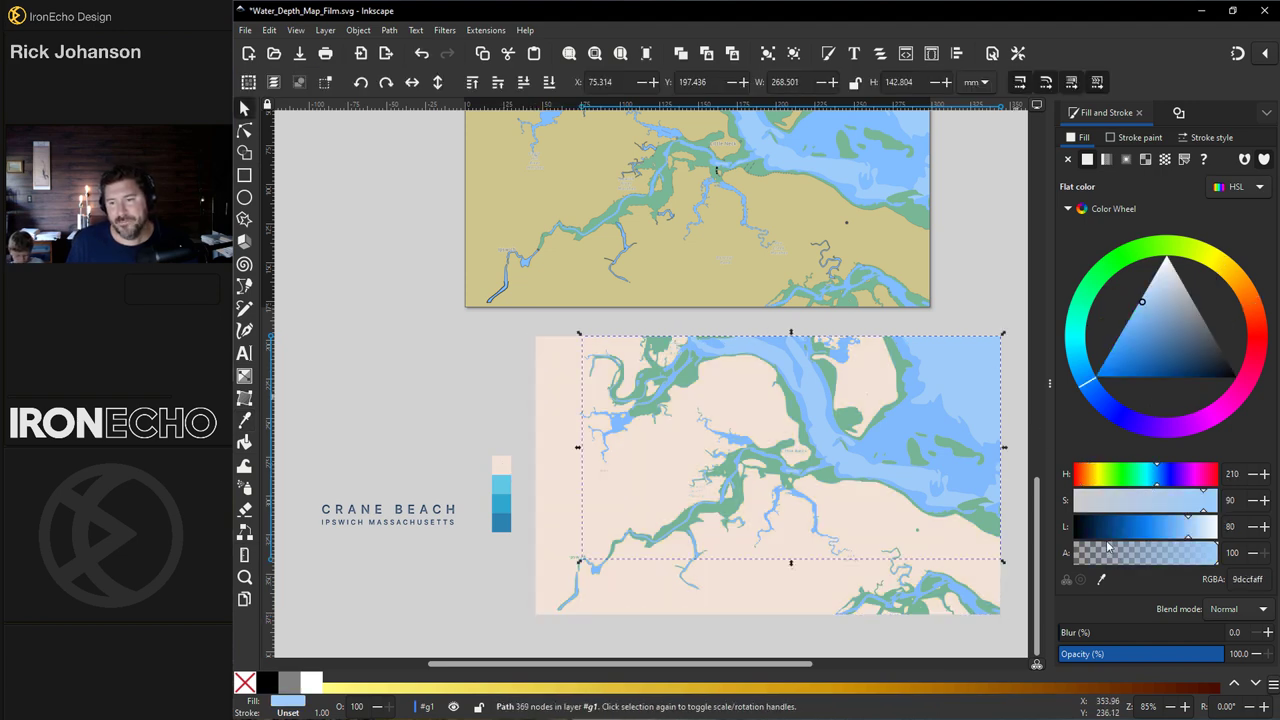
left_click(1103, 581)
left_click(503, 524)
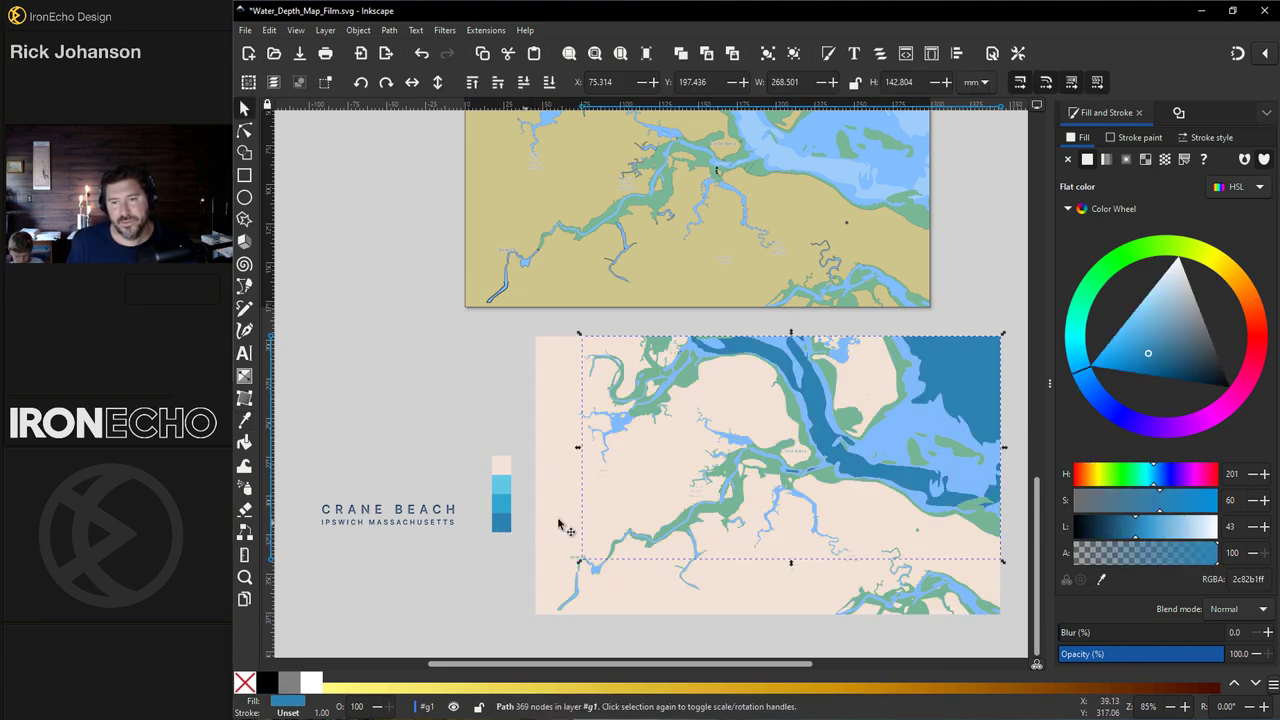
left_click(945, 422)
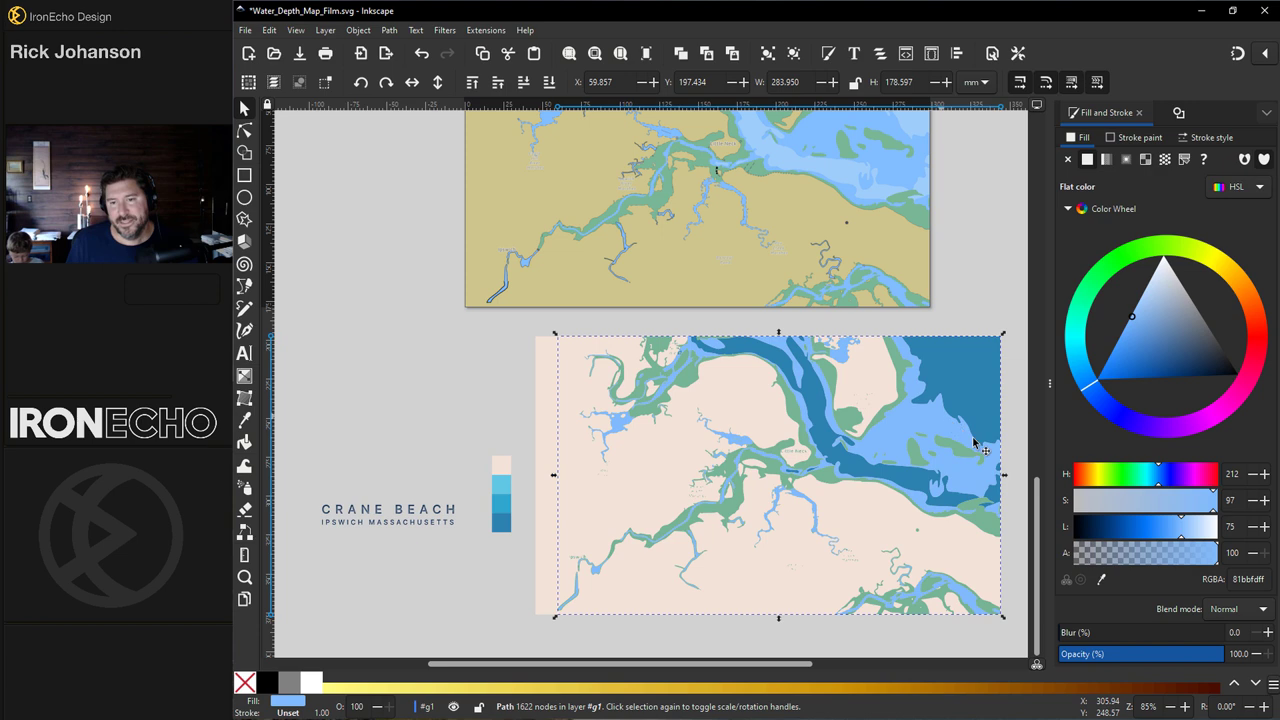
left_click(1103, 581)
left_click(501, 503)
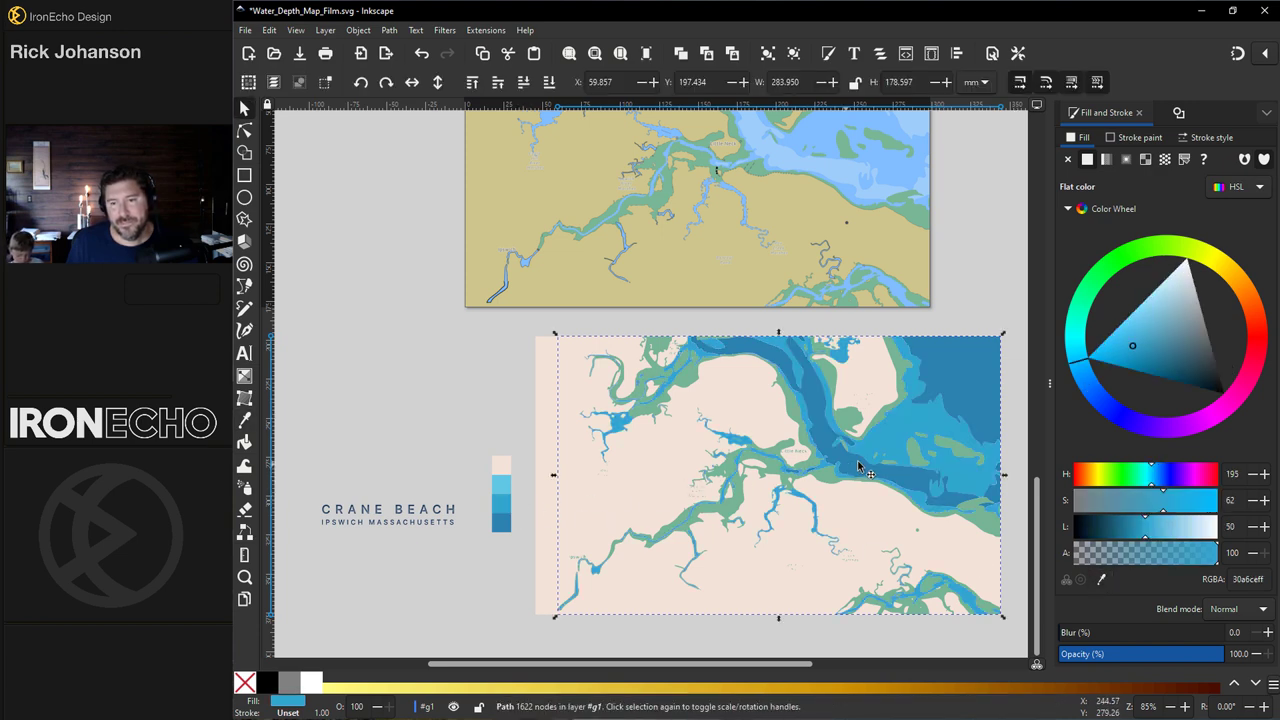
left_click(918, 462)
left_click(1103, 581)
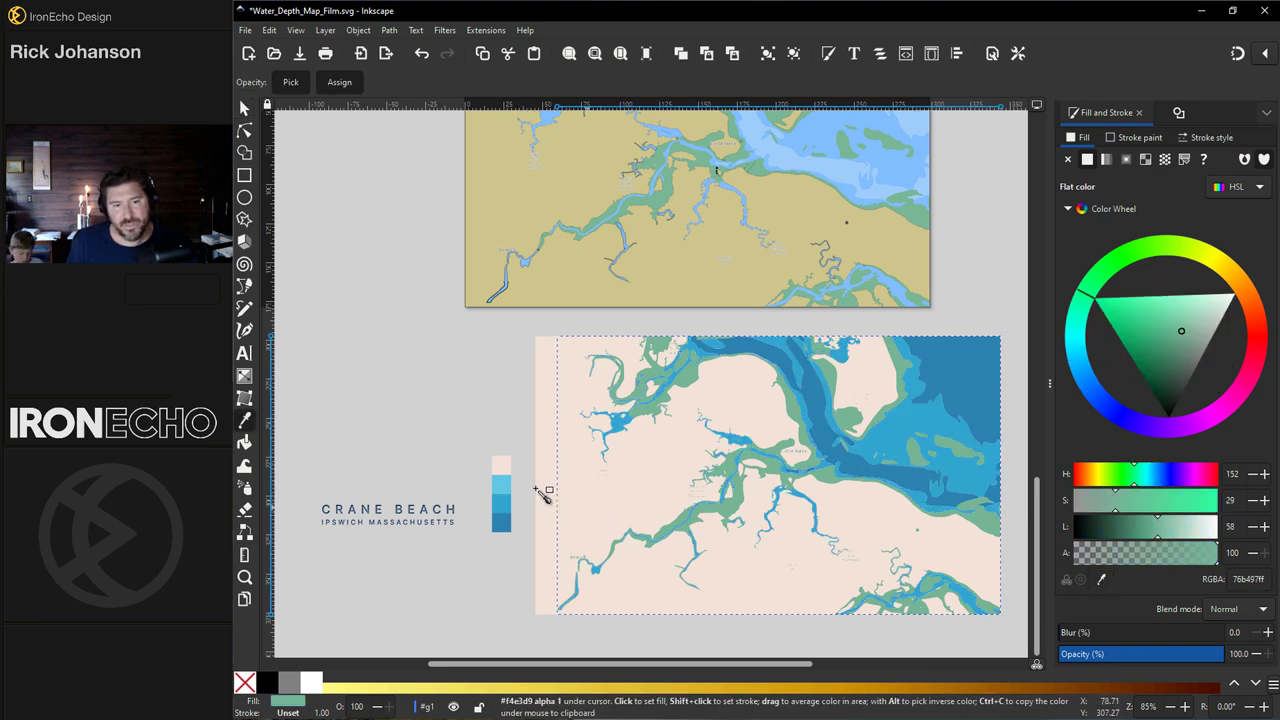
left_click(505, 486)
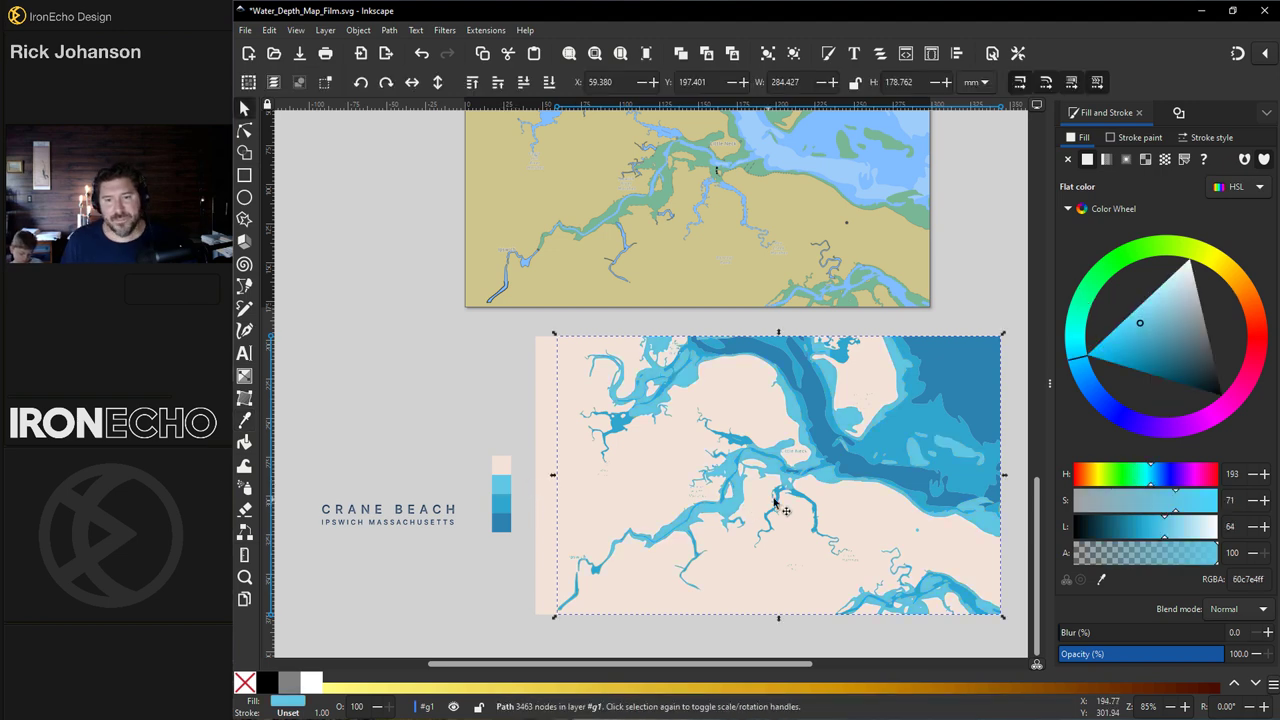
Step: Zoom in and delete the Little Neck lettering nodes in two Node-tool passes
scroll(800, 458, "up", 5)
scroll(800, 456, "up", 2)
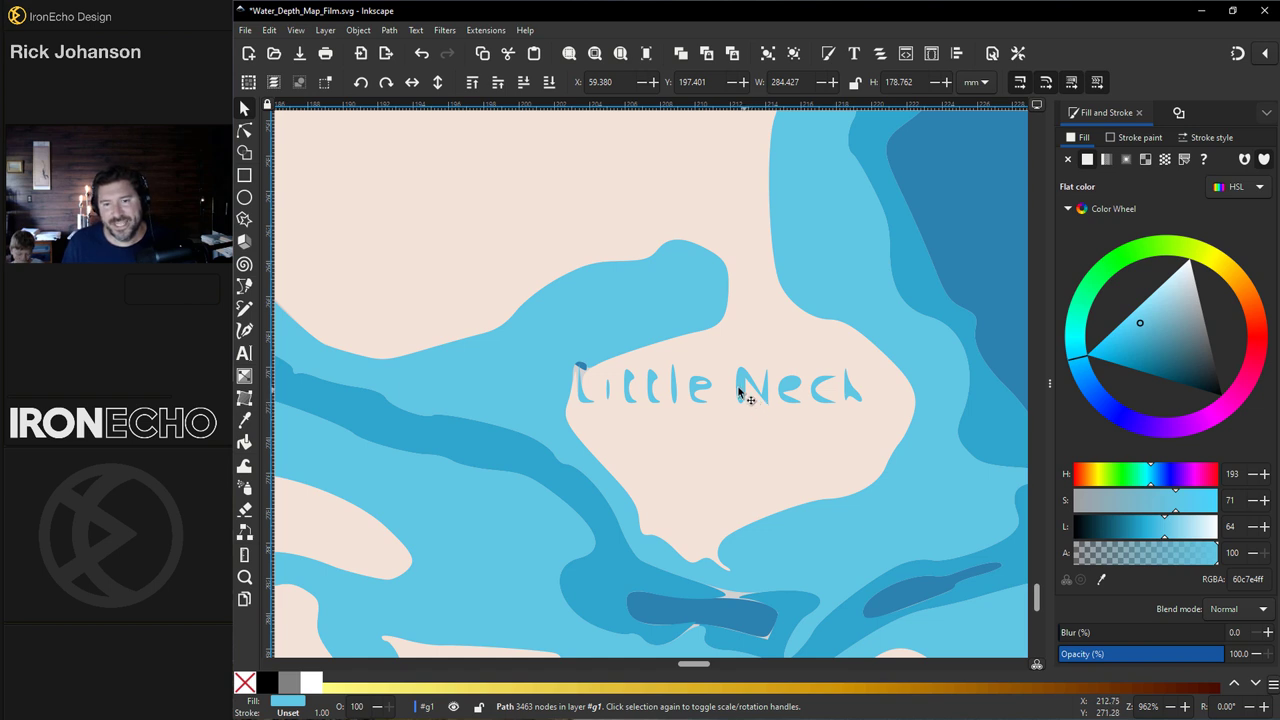
key("n")
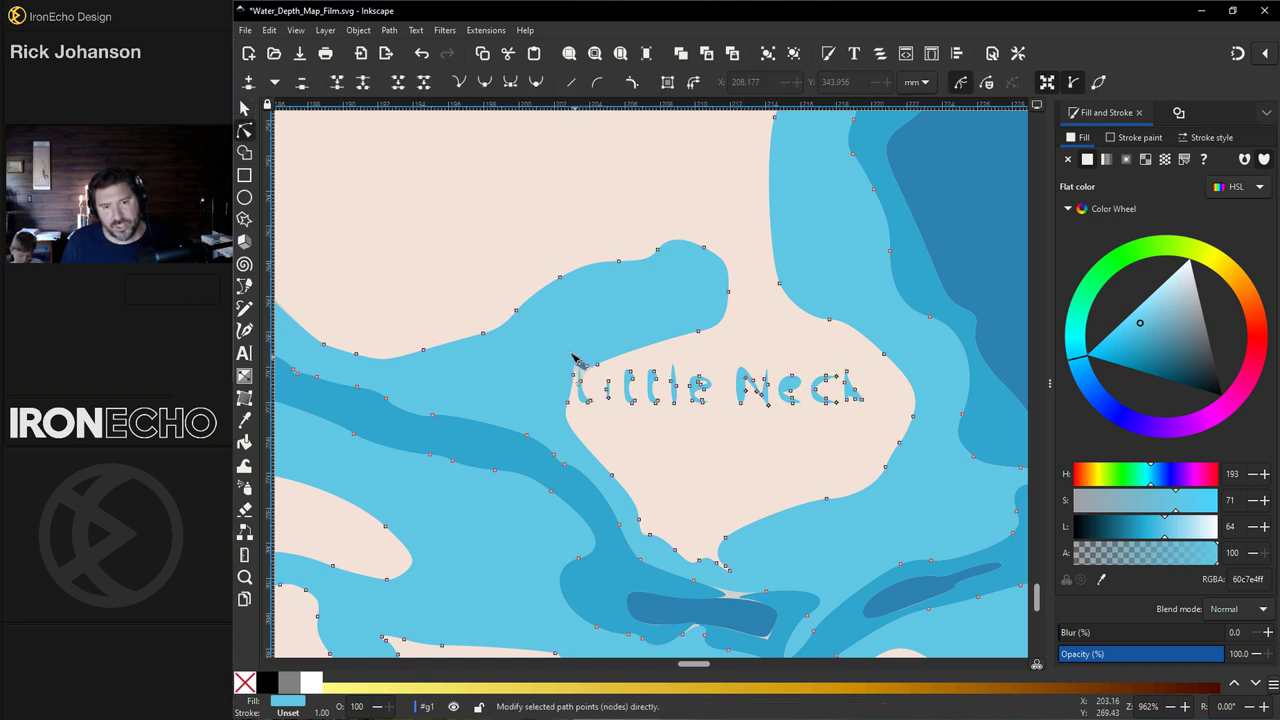
left_click_drag(562, 350, 877, 418)
key("Delete")
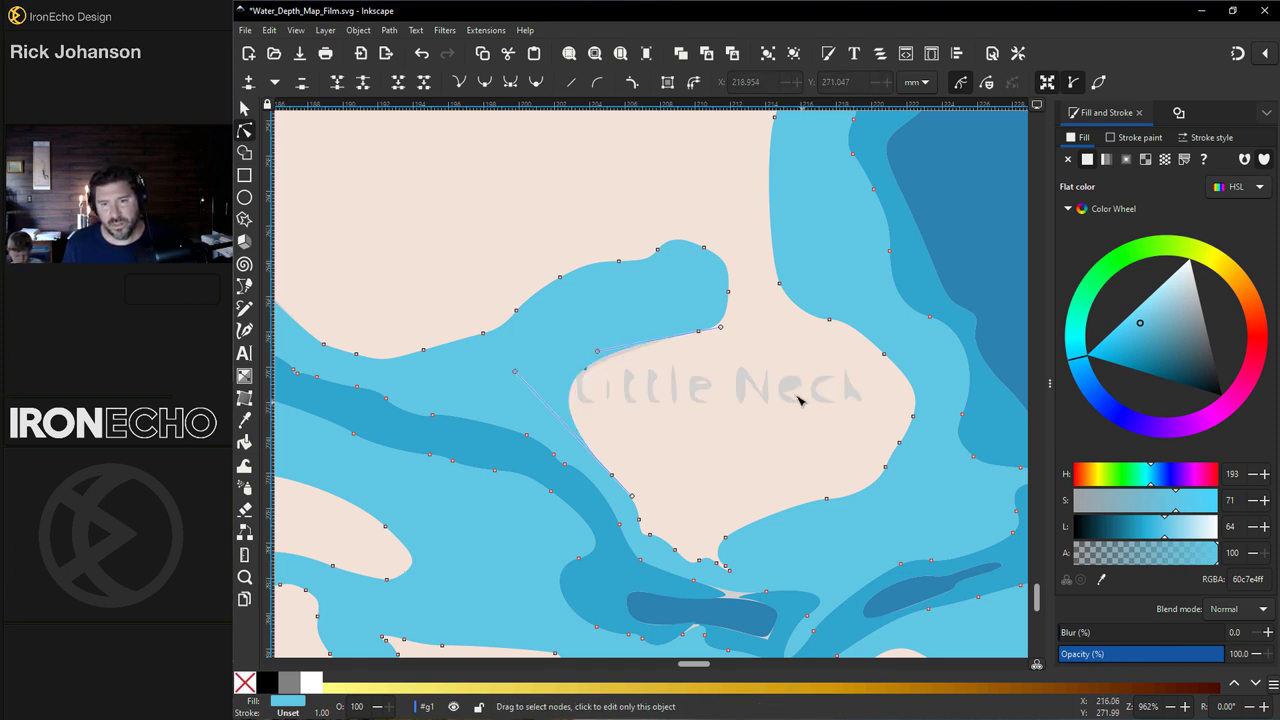
left_click(791, 392)
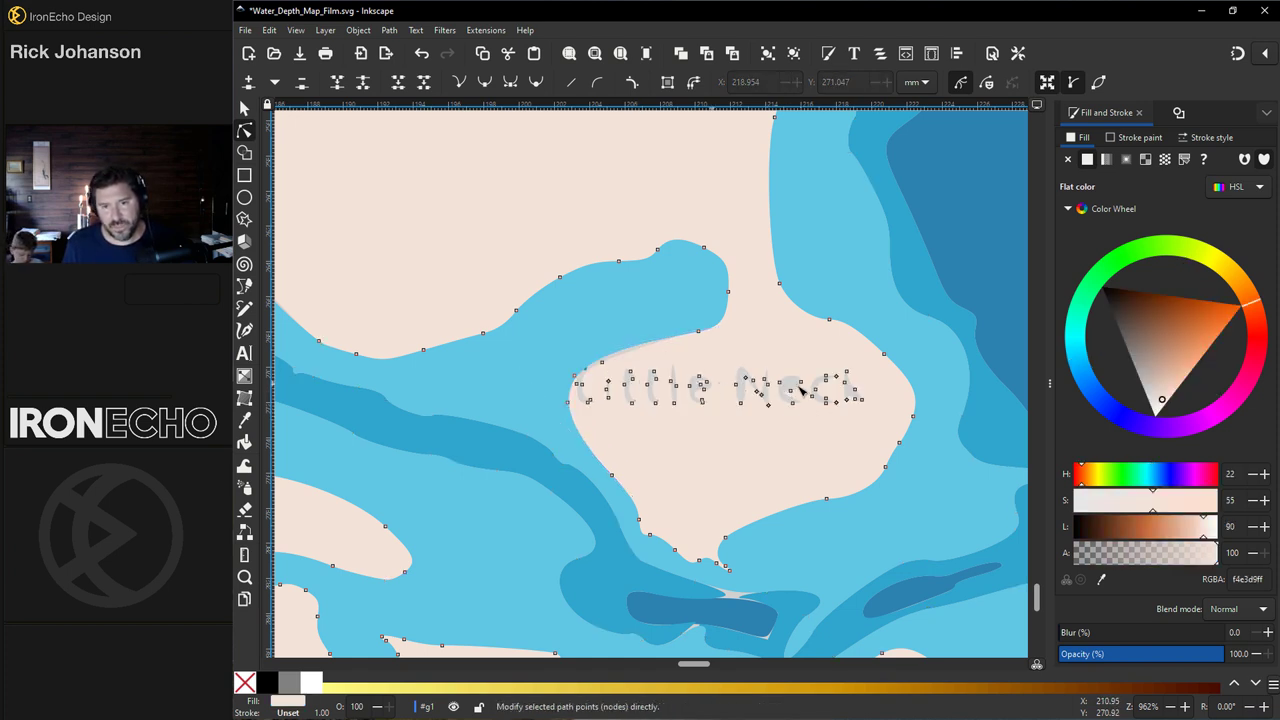
left_click_drag(557, 350, 885, 420)
key("Delete")
scroll(831, 405, "down", 6)
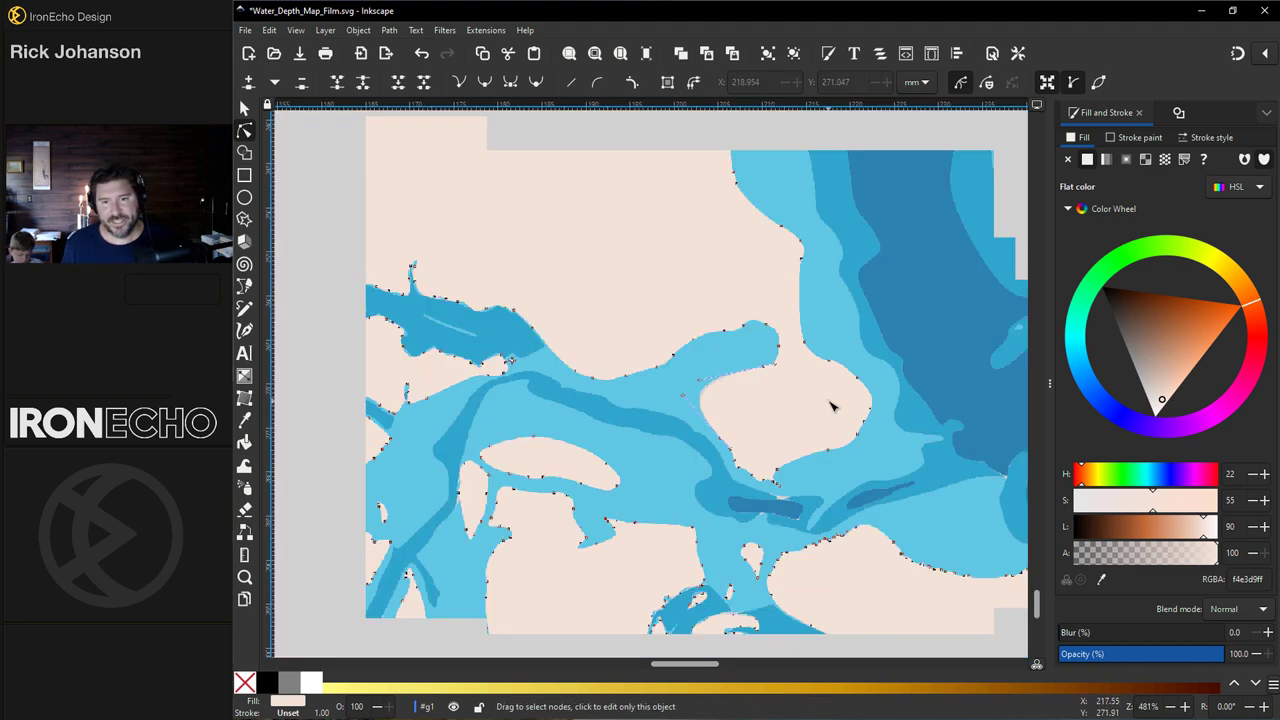
Step: Select the dark blue deep-water, second water and light-blue river layers together
scroll(543, 400, "right", 3)
key("s")
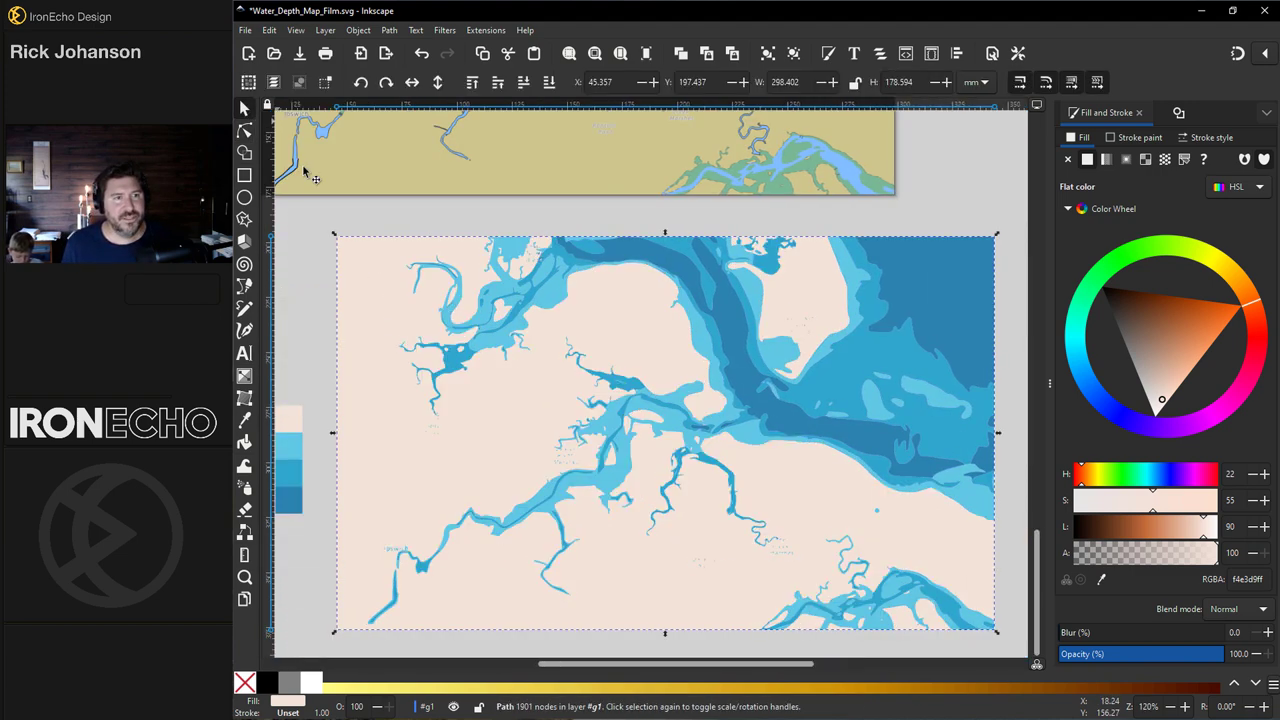
left_click(952, 223)
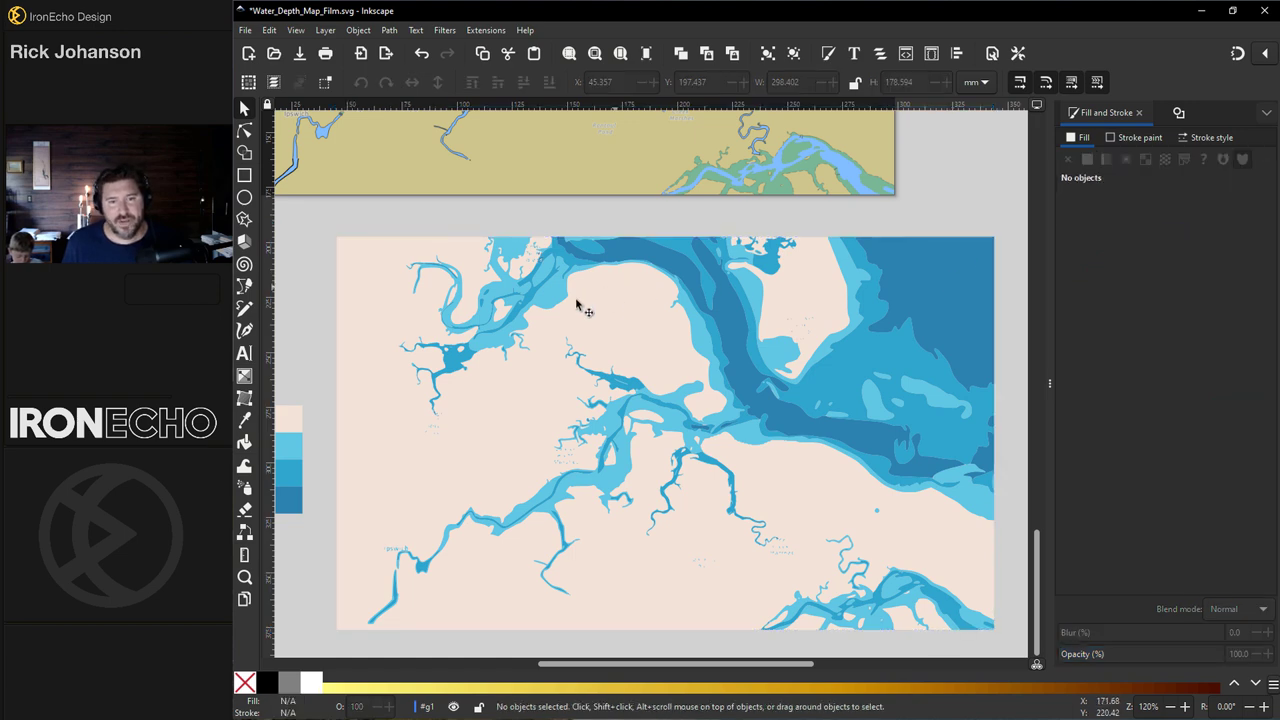
left_click(958, 279)
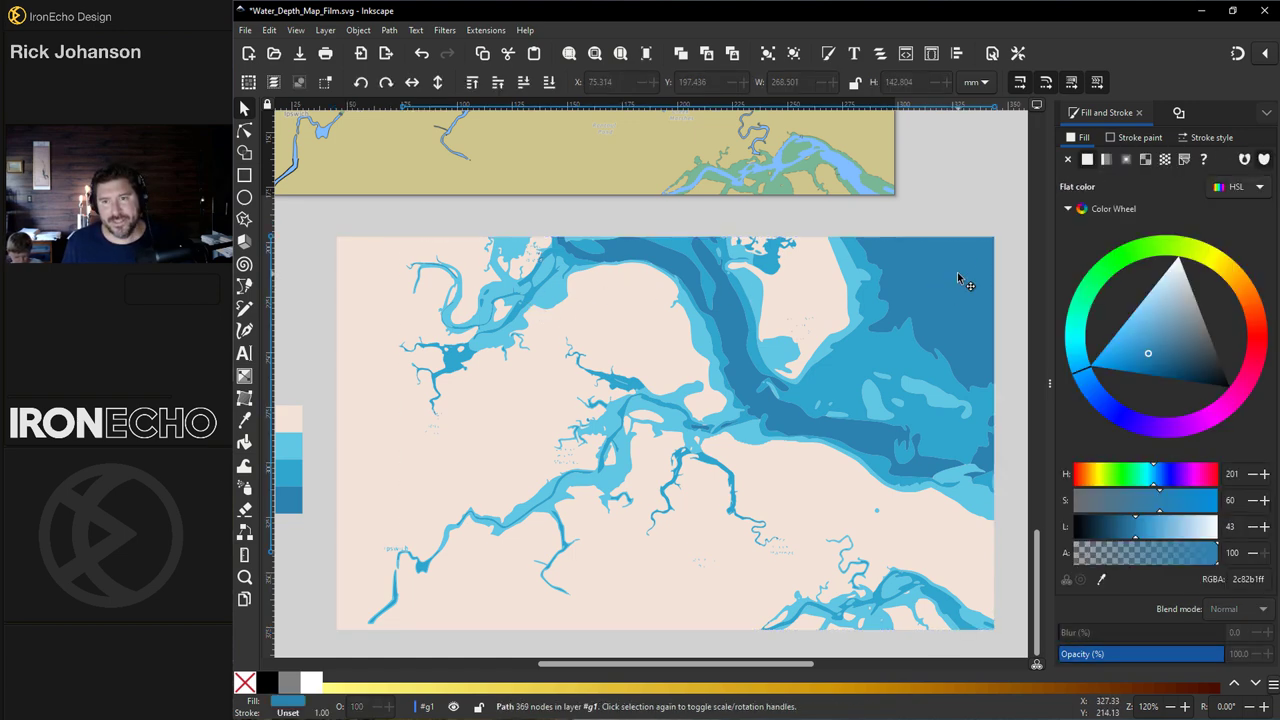
left_click(925, 333, "shift")
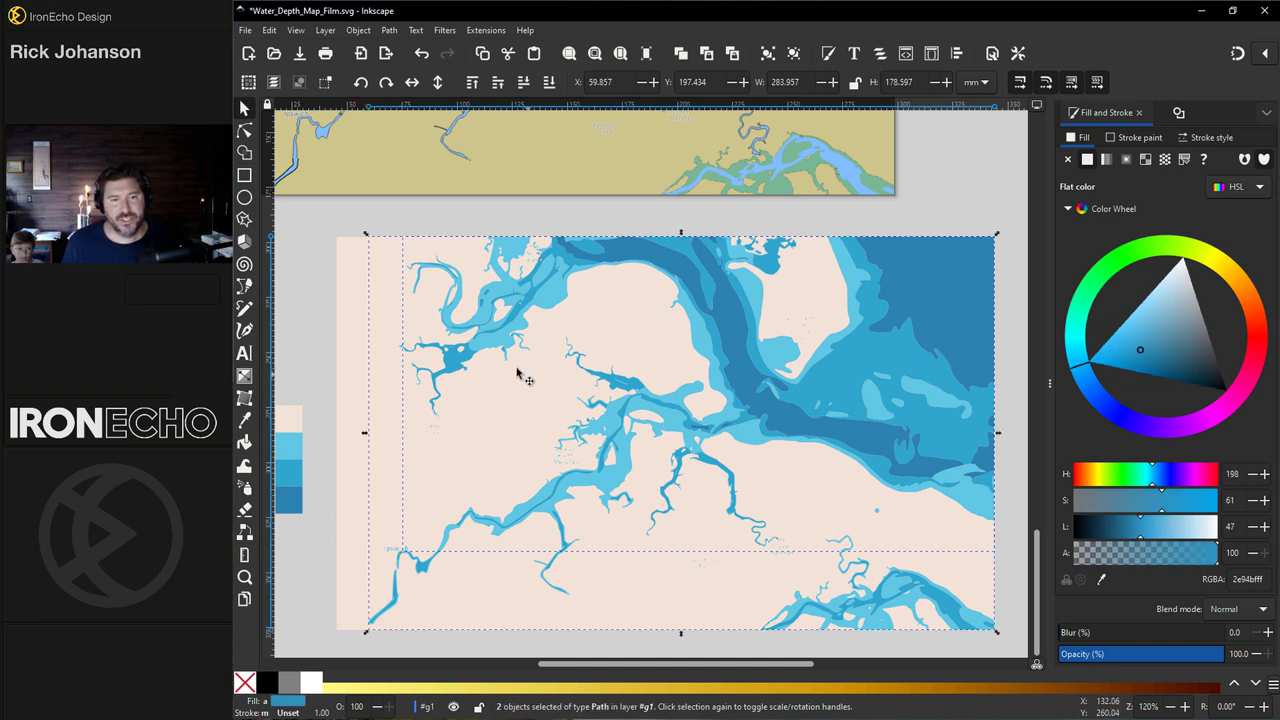
left_click(538, 497, "shift")
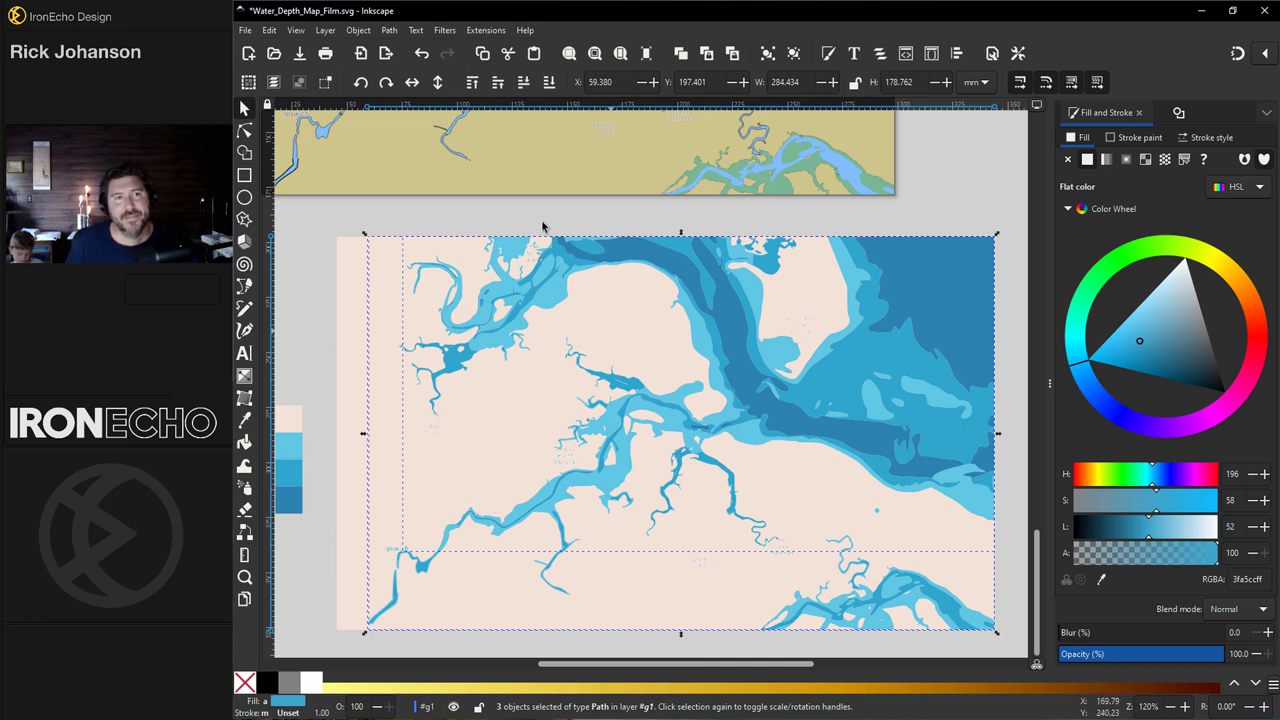
Step: Add a Drop Shadow filter (blur 0.5, offsets 0.2 and 0.5) with live preview
left_click(446, 31)
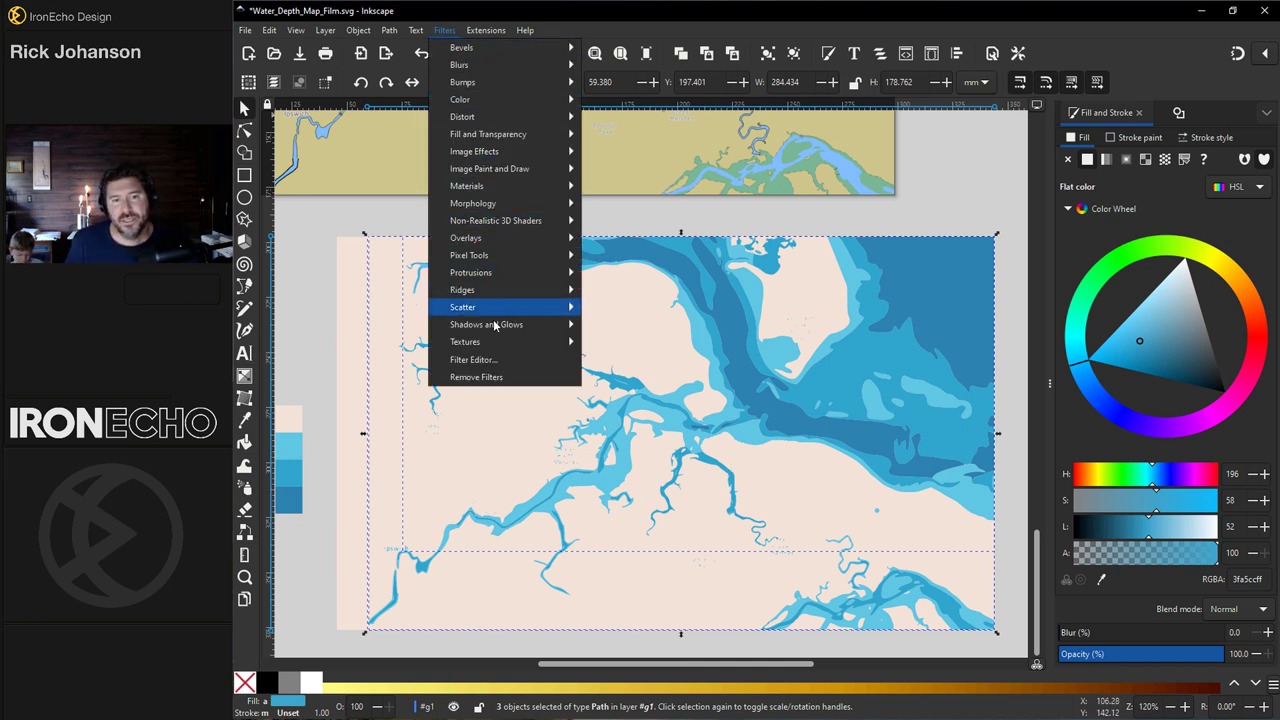
mouse_move(494, 329)
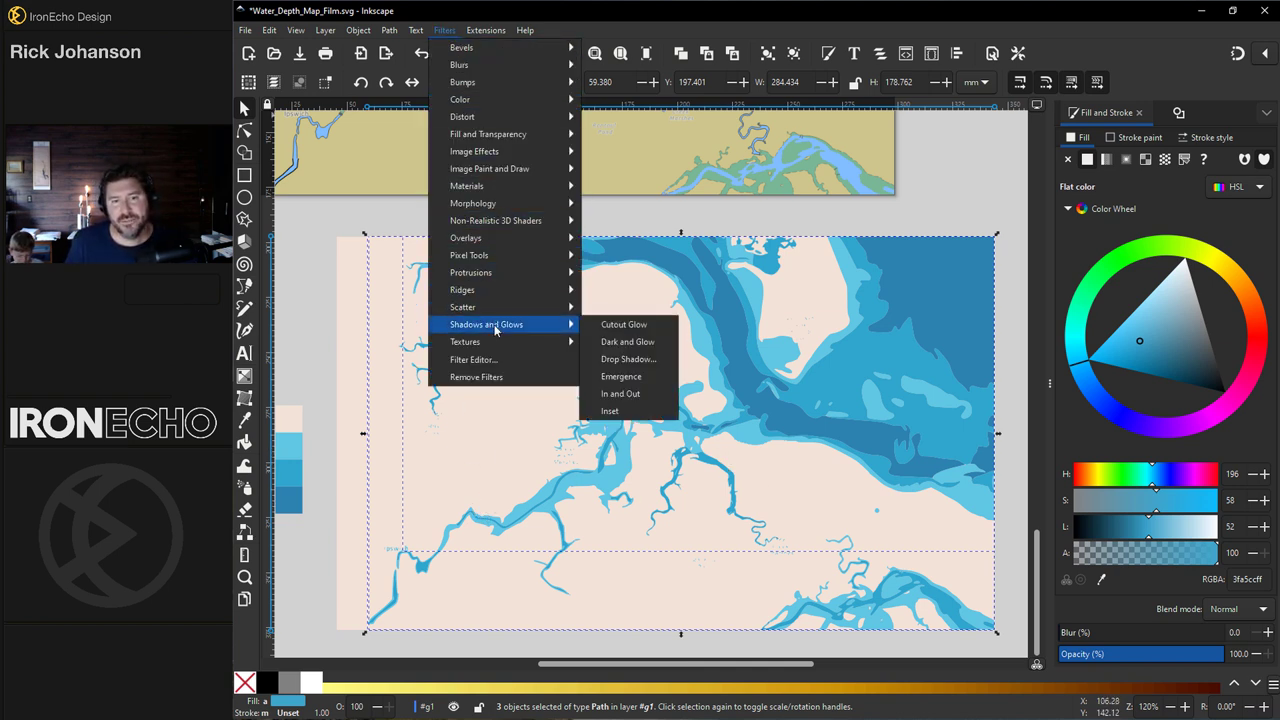
left_click(614, 361)
left_click_drag(400, 92, 520, 111)
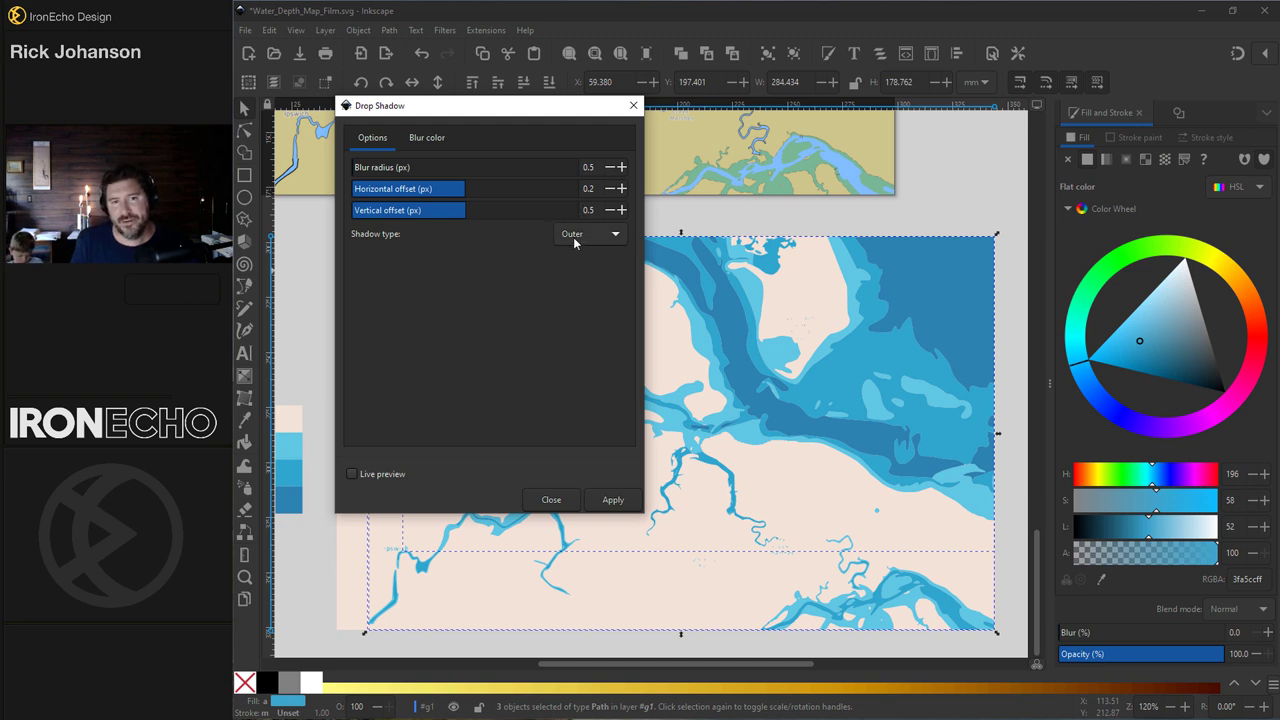
left_click(352, 474)
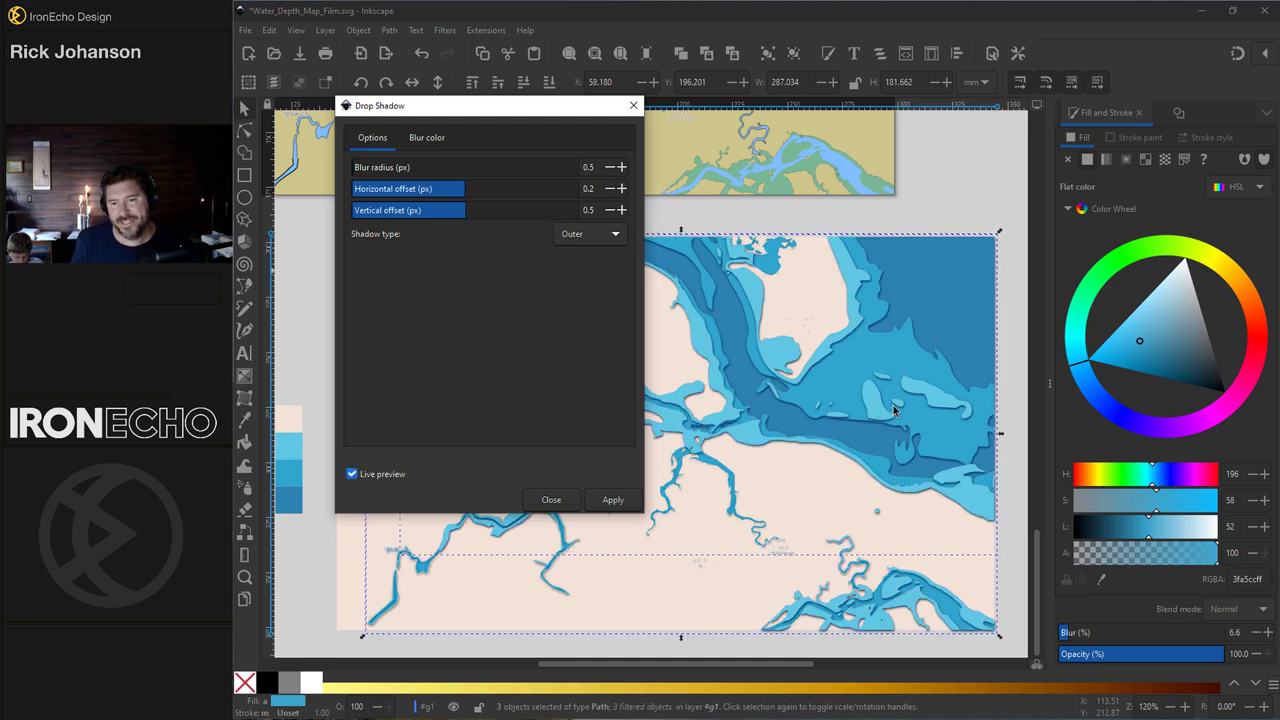
left_click(571, 505)
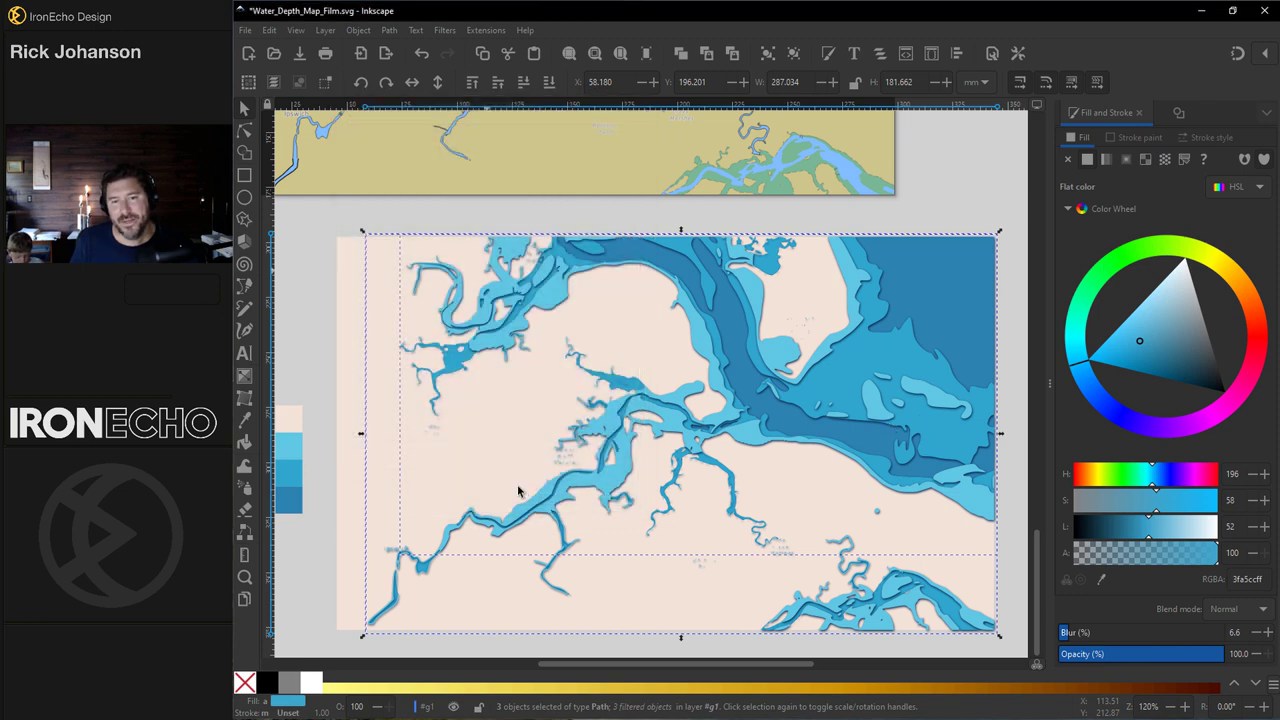
Step: Apply the same Drop Shadow to the cream land layer, then select the CRANE BEACH title
key("Escape")
left_click(343, 274)
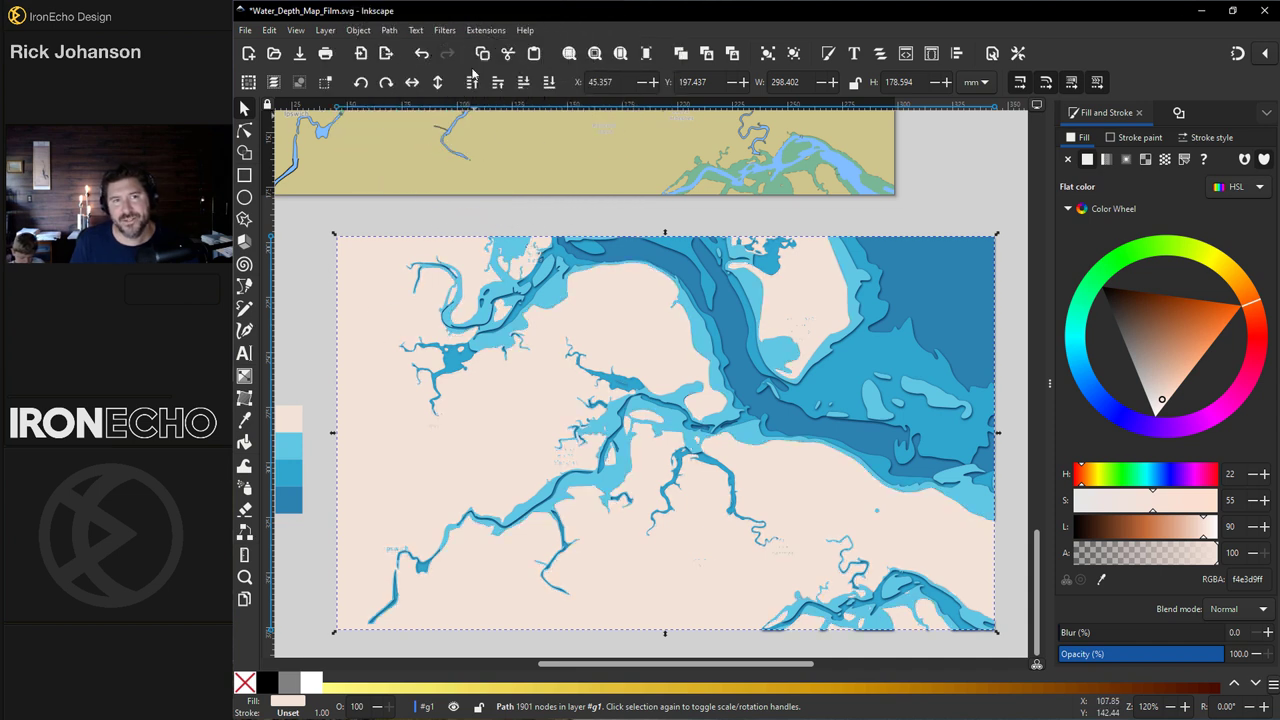
left_click(444, 30)
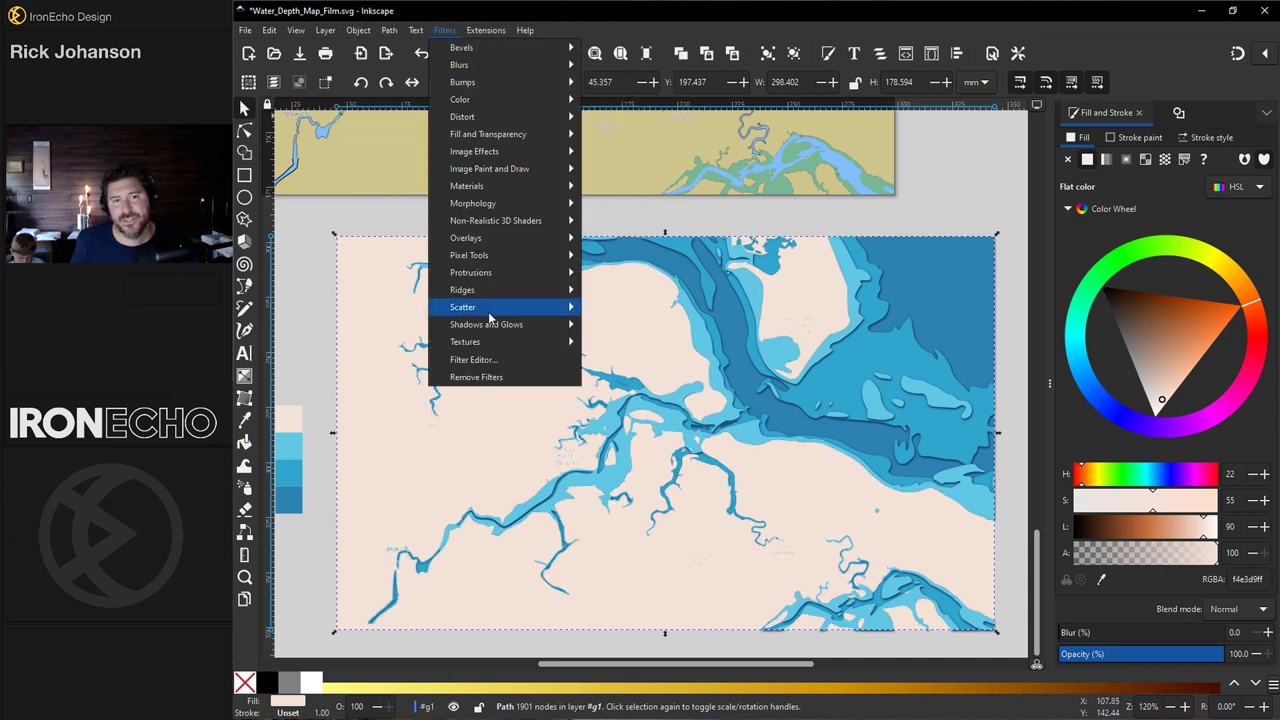
mouse_move(540, 324)
left_click(615, 359)
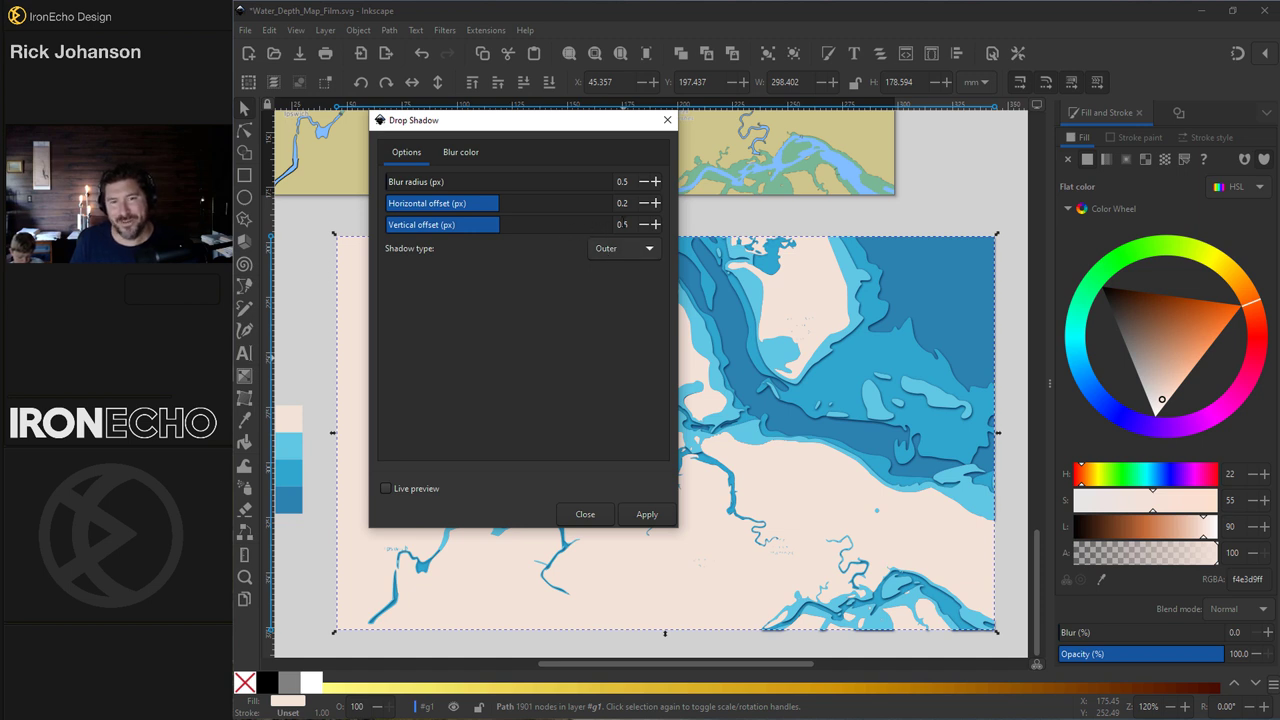
left_click(388, 489)
left_click(648, 513)
left_click(585, 514)
left_click(300, 548)
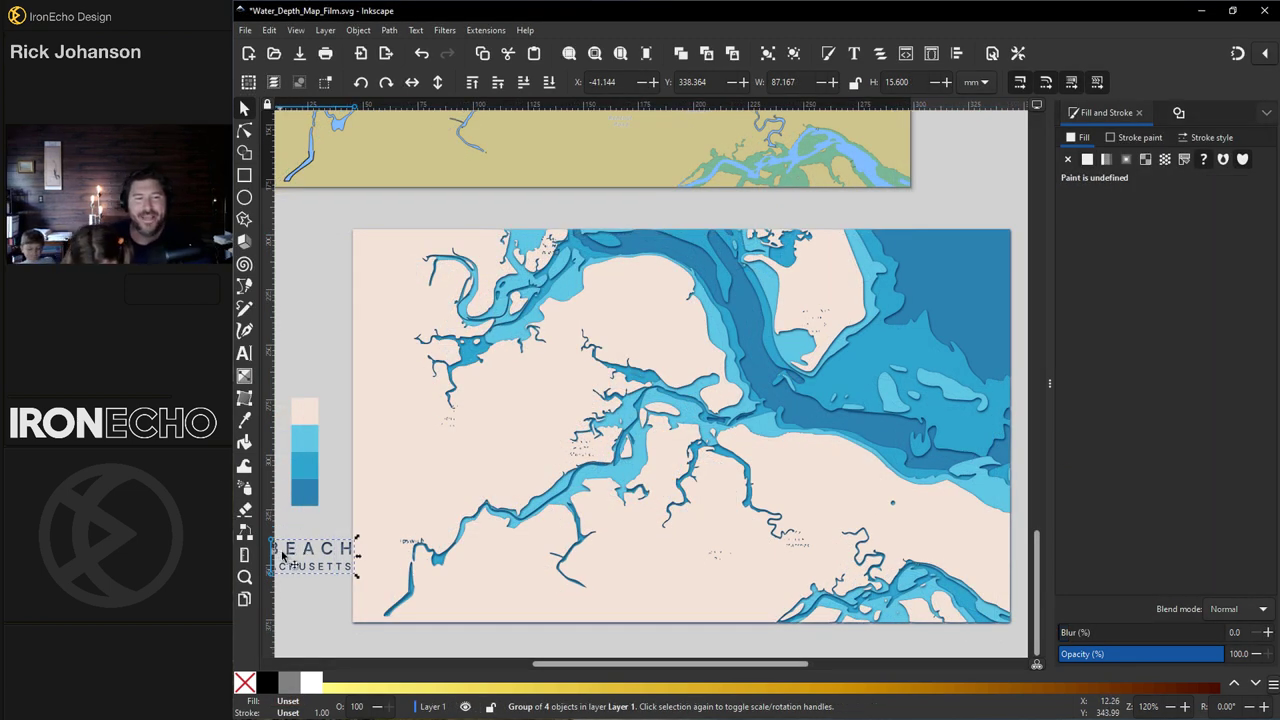
Step: Drag the CRANE BEACH title group onto the cream land at the map's left
left_click_drag(302, 553, 494, 443)
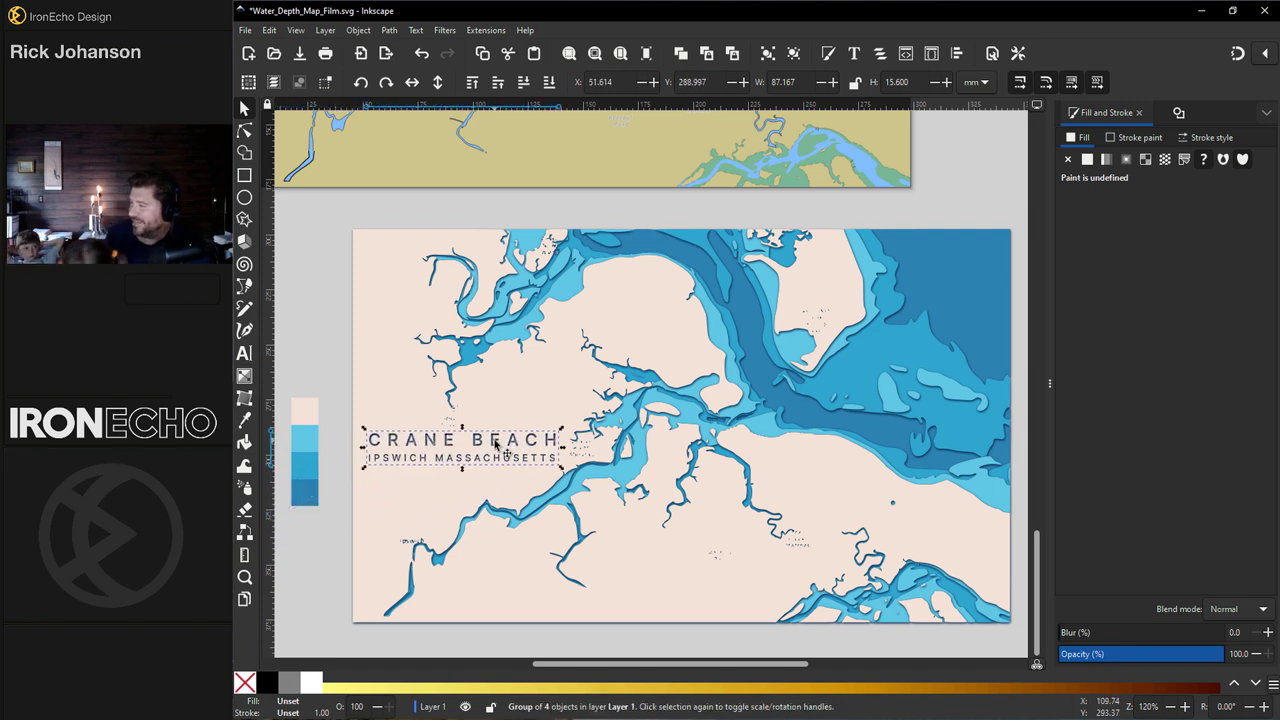